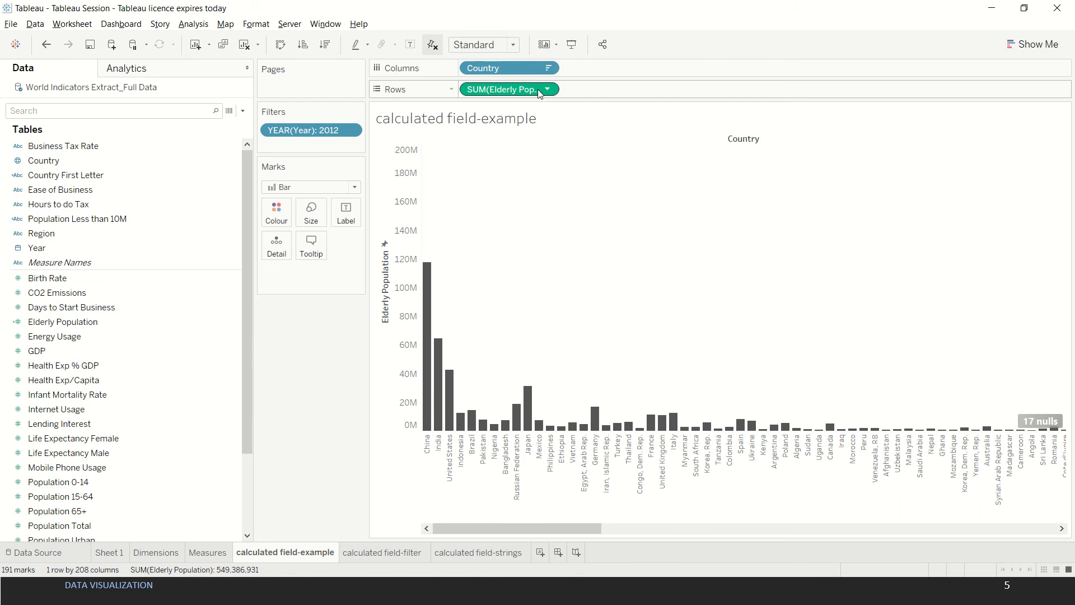
Search the data fields for "ELDERLY" and open the Elderly Population calculated field for editing.
click(89, 111)
text(ELDERL)
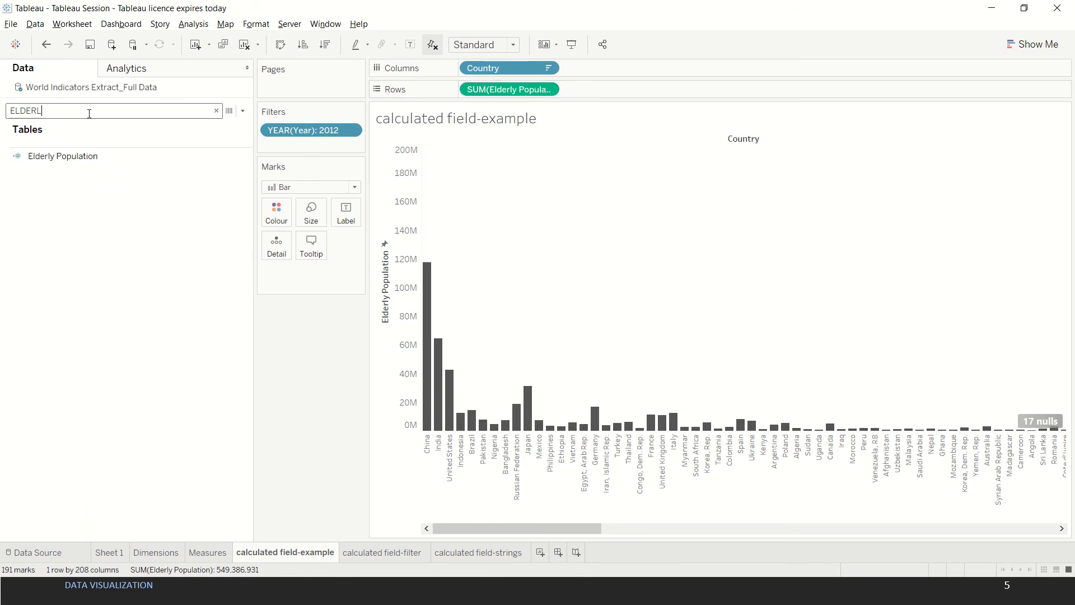
text(Y)
click(69, 162)
click(126, 153)
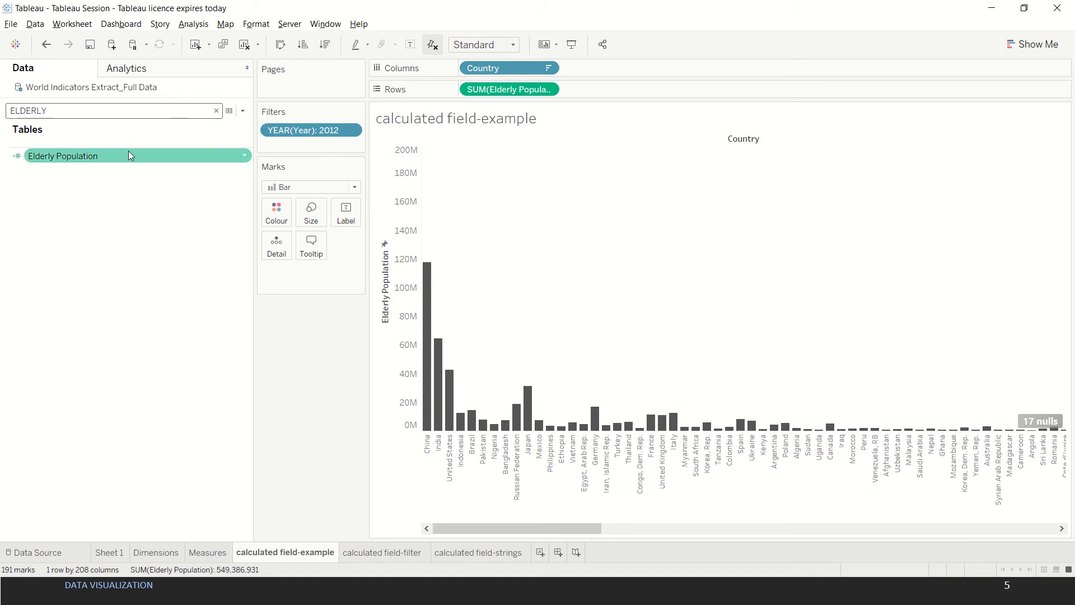
click(244, 157)
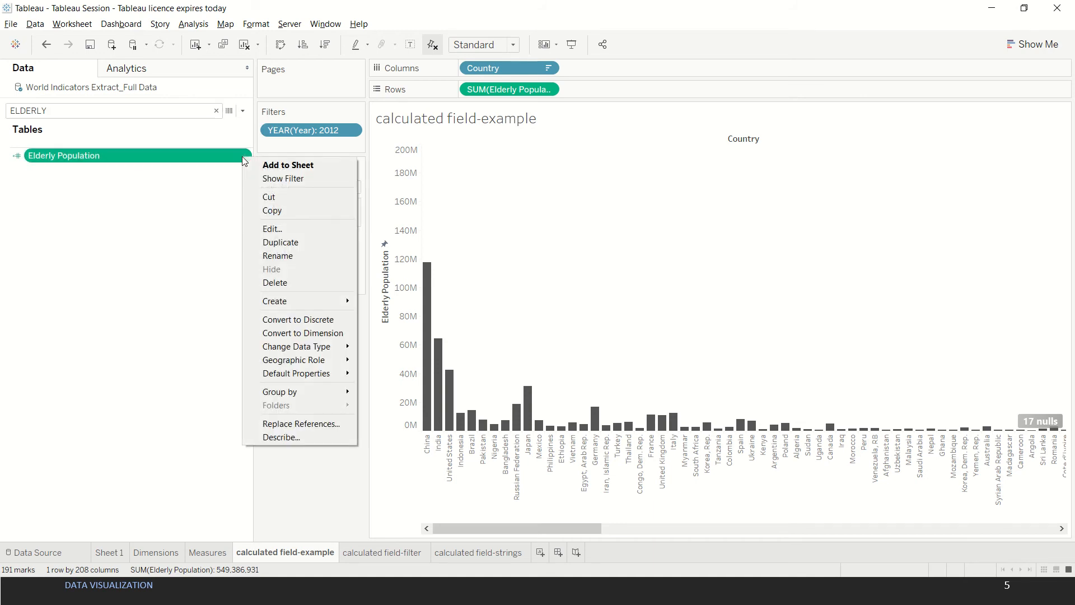
click(303, 229)
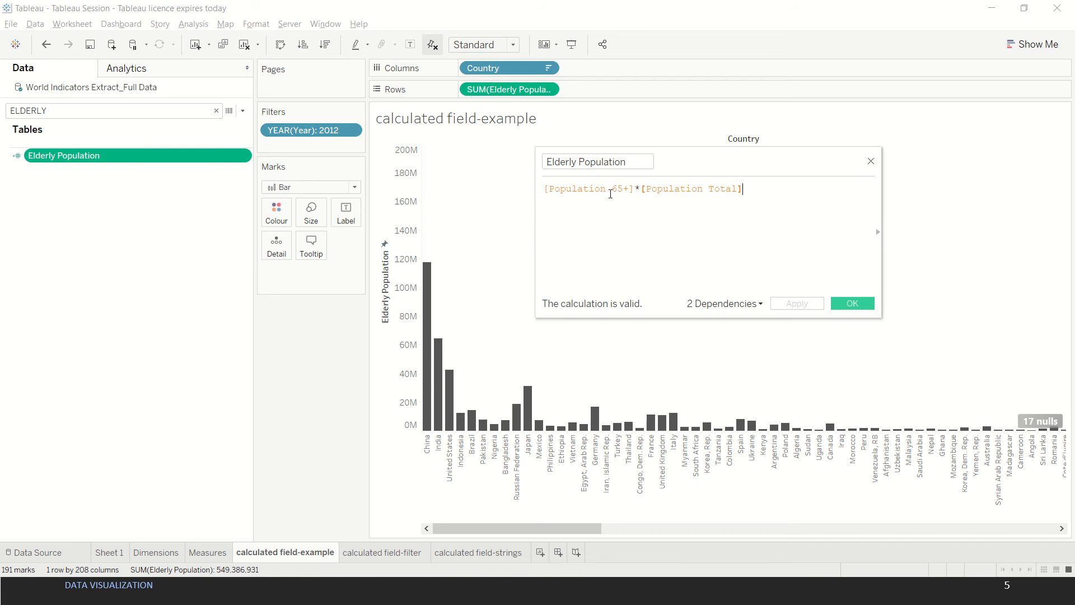
Delete the closing bracket after Population Total to inspect the resulting formula error, and restore the bracket.
double_click(639, 189)
click(727, 187)
key(BackSpace)
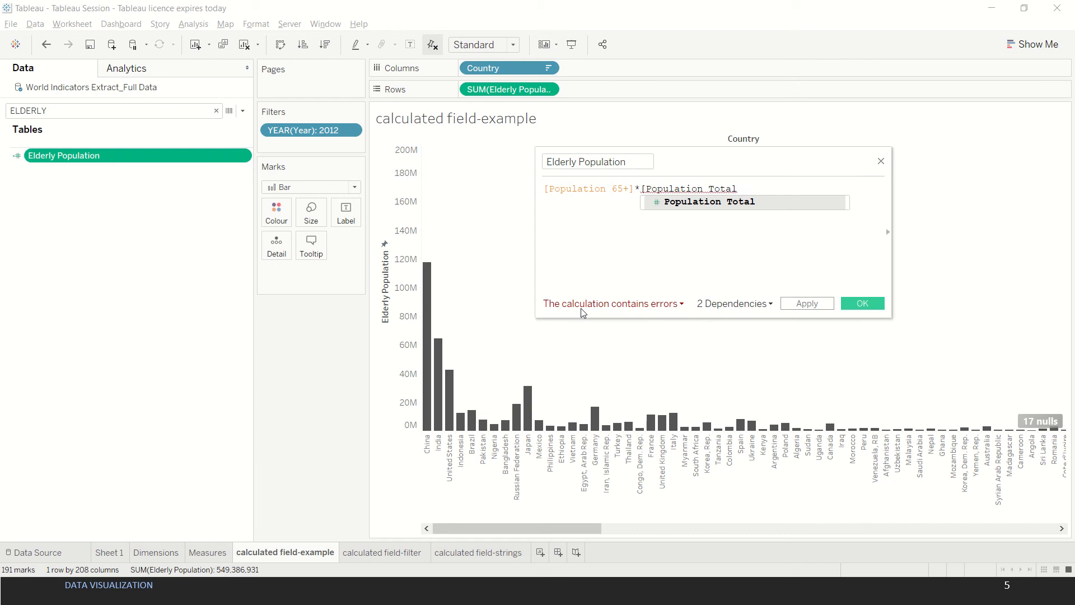
click(680, 307)
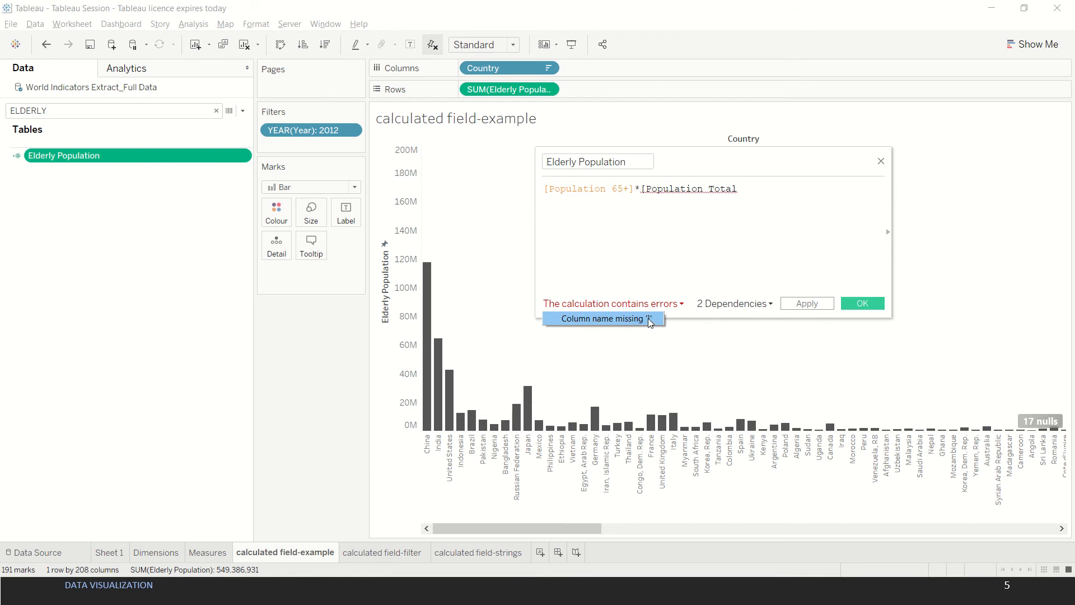
click(745, 187)
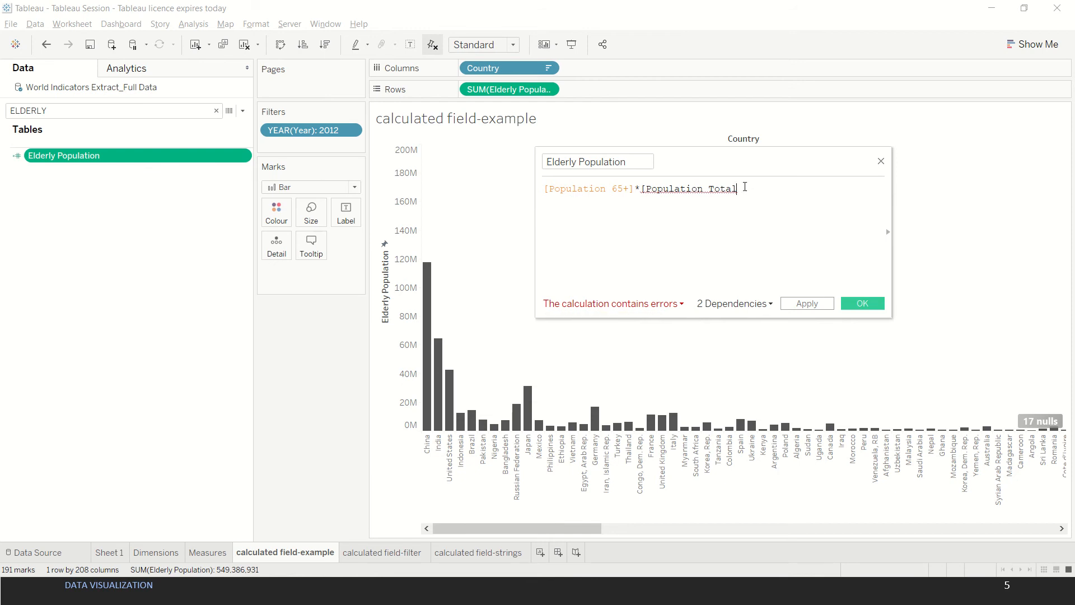
text(])
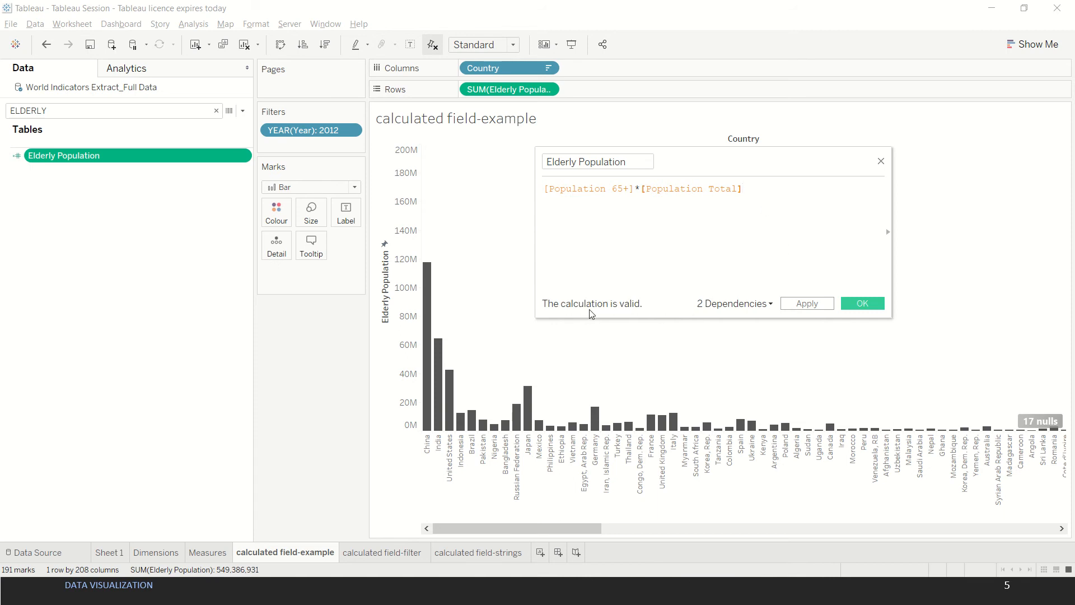
Re-enter Population Total from the field suggestions so the formula reads [Population 65+]*[Population Total], and save the calculation.
click(806, 309)
key(BackSpace)
key(BackSpace)
key(BackSpace)
key(BackSpace)
key(BackSpace)
key(BackSpace)
key(BackSpace)
key(BackSpace)
key(BackSpace)
key(BackSpace)
key(BackSpace)
key(BackSpace)
key(BackSpace)
key(BackSpace)
key(BackSpace)
key(BackSpace)
key(BackSpace)
key(BackSpace)
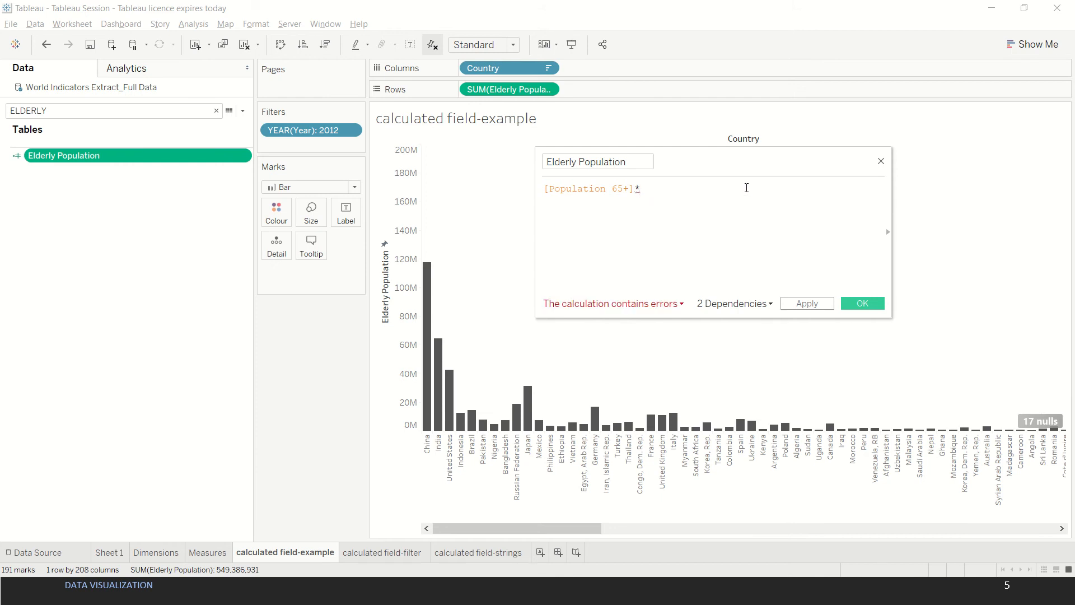
text(POP)
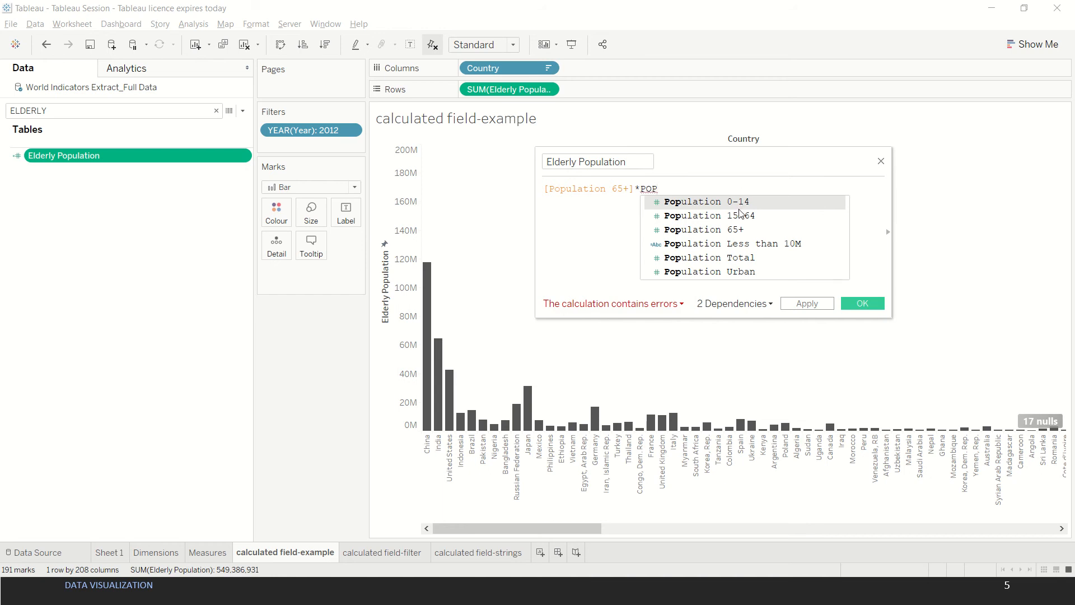
click(725, 260)
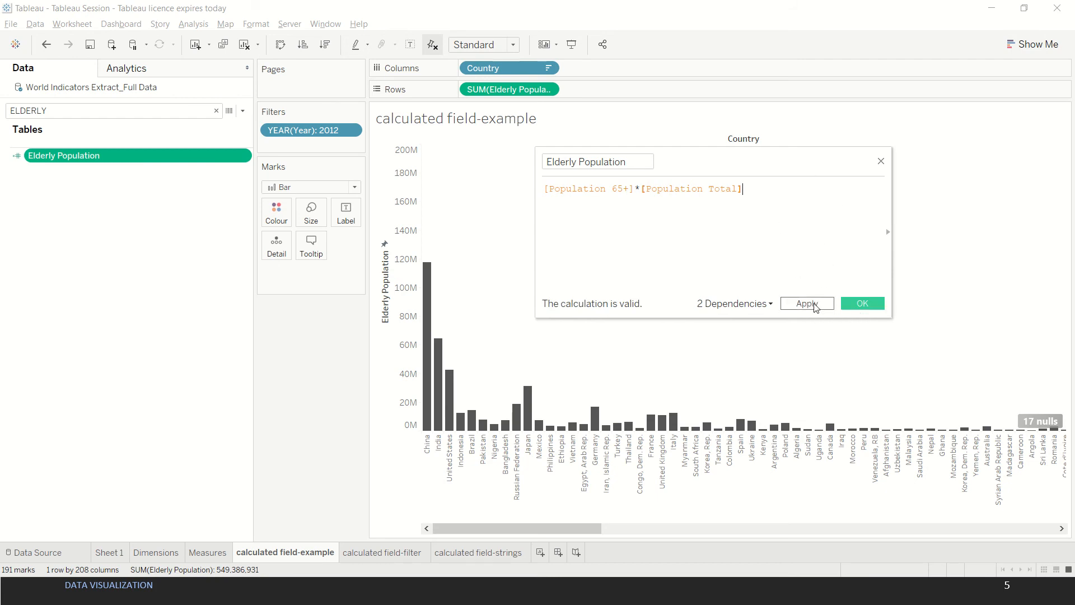
click(815, 304)
click(862, 305)
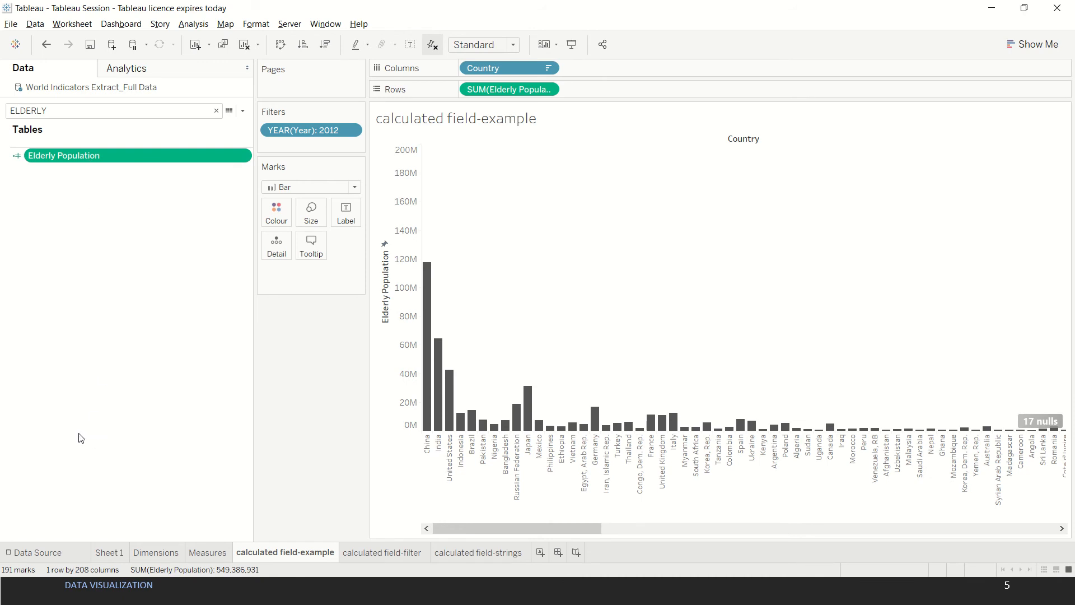
Check the Elderly Population column in the data source, and return to the calculated field-example sheet with the field search cleared.
click(36, 554)
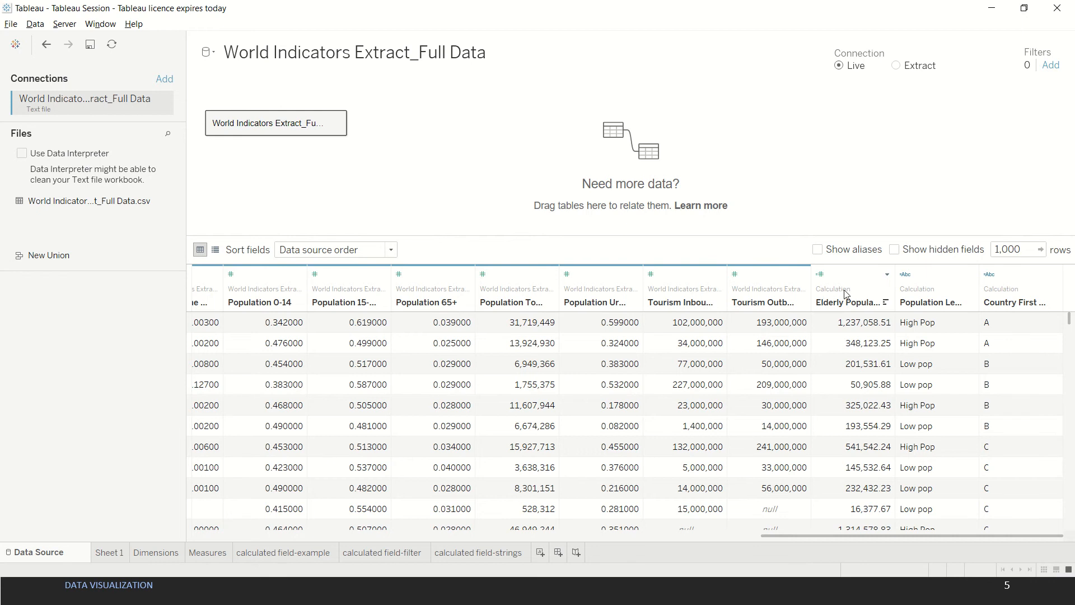
click(298, 553)
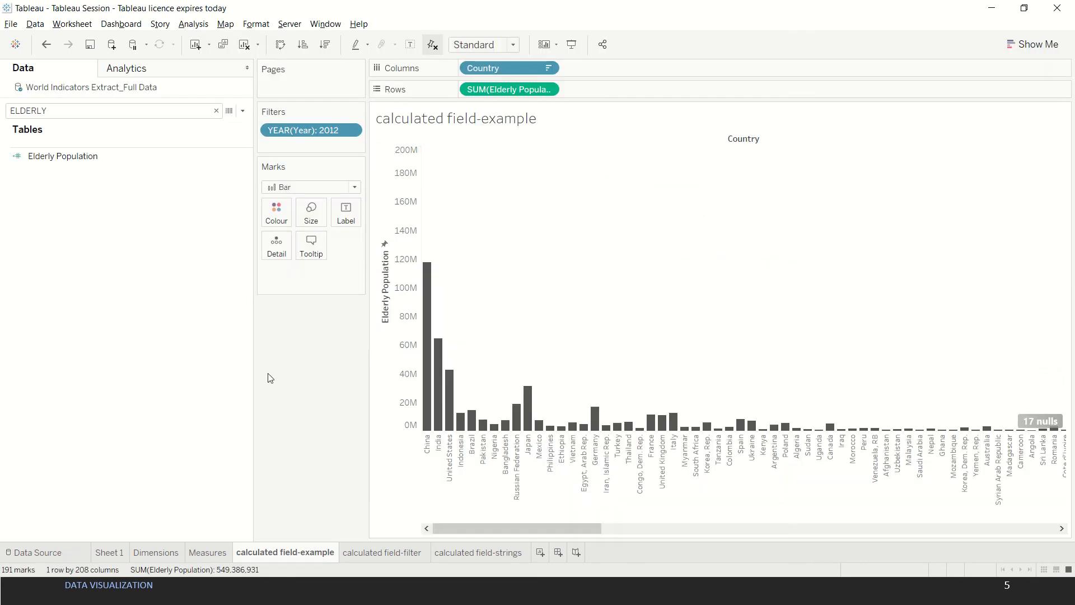
click(216, 111)
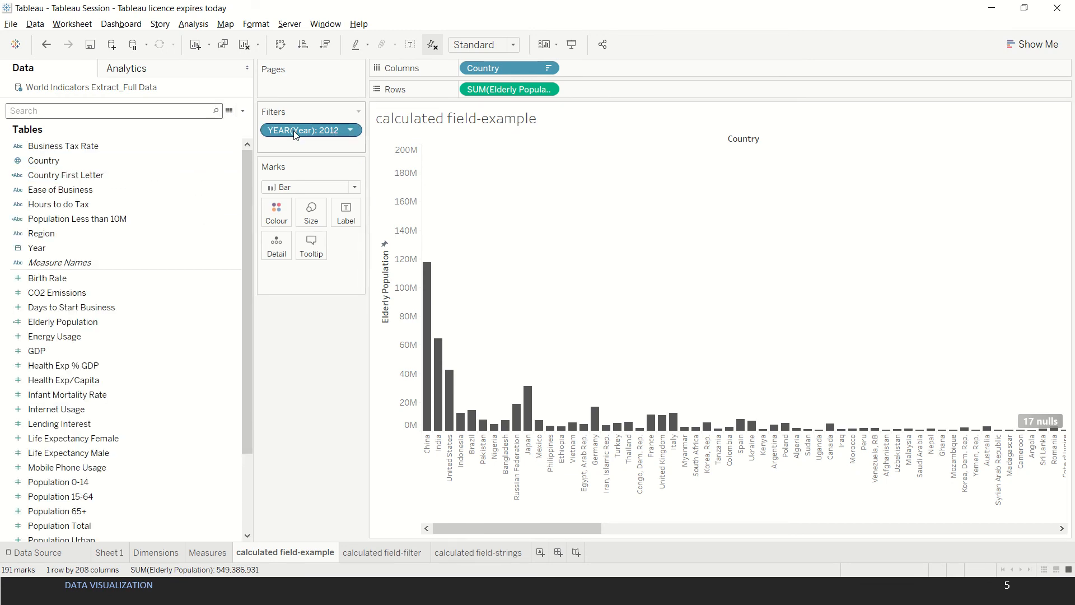
Examine which years are selected in the Year filter, and leave it without changes.
click(353, 131)
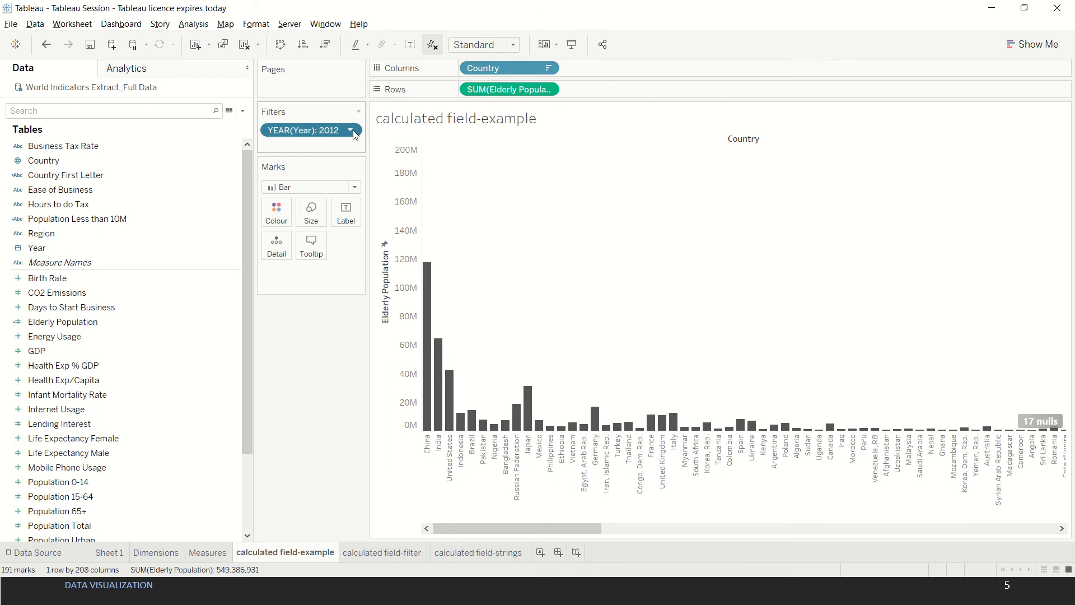
click(353, 132)
click(351, 144)
drag(657, 244, 674, 302)
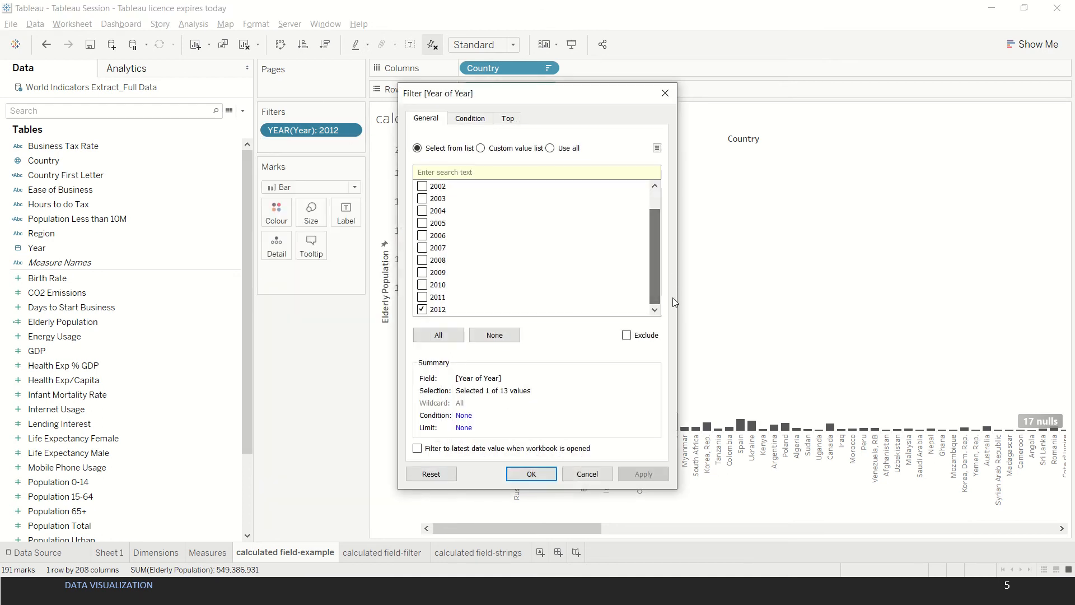
click(585, 473)
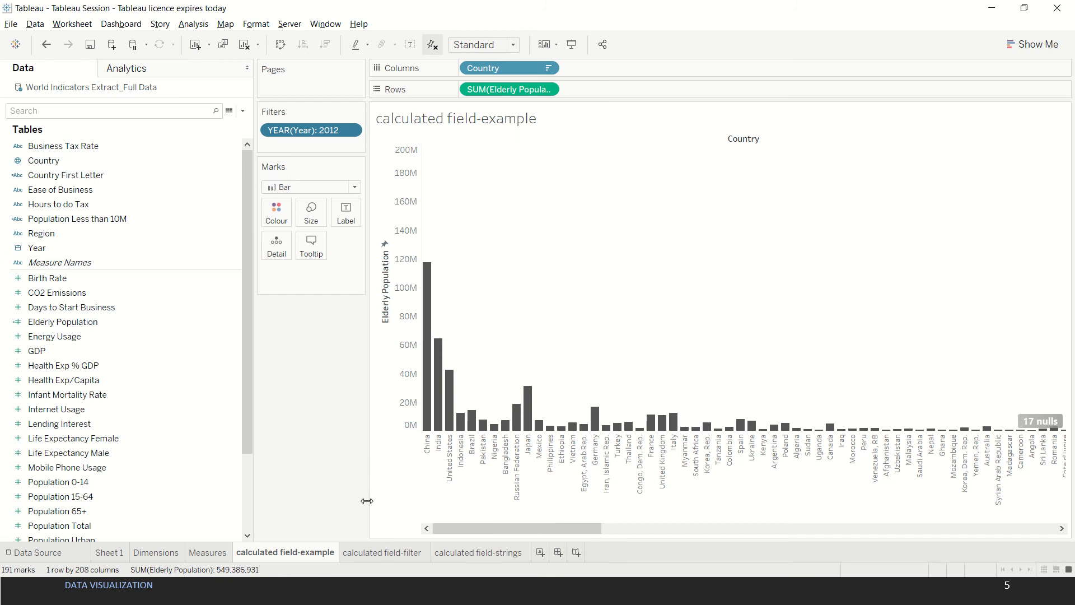
On the calculated field-filter sheet, review the IF formula of the Population Less than 10M field and close its editor without changes.
click(380, 553)
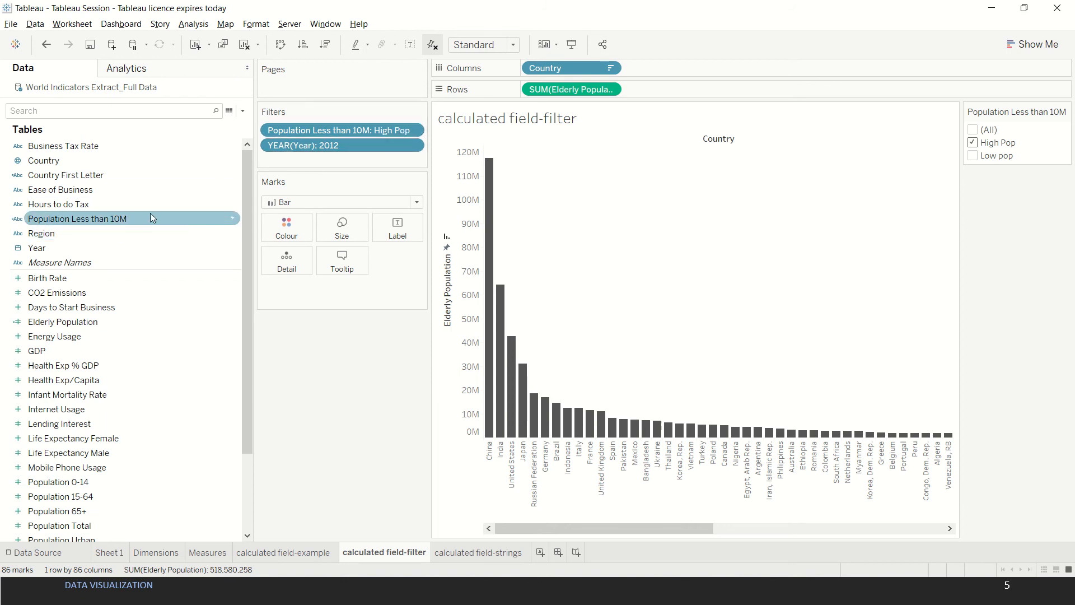
right_click(230, 217)
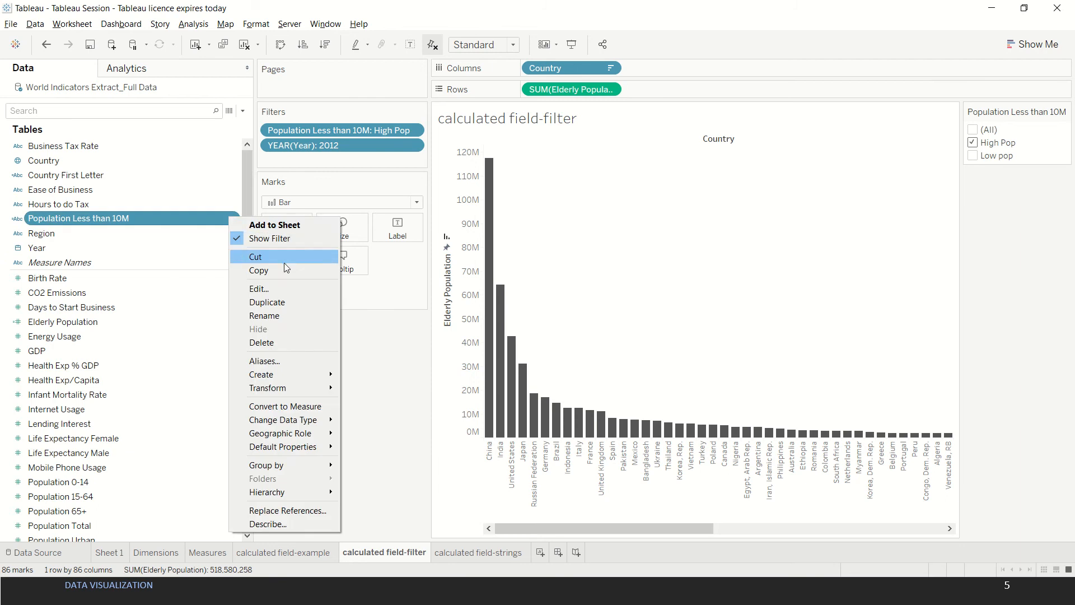
click(274, 288)
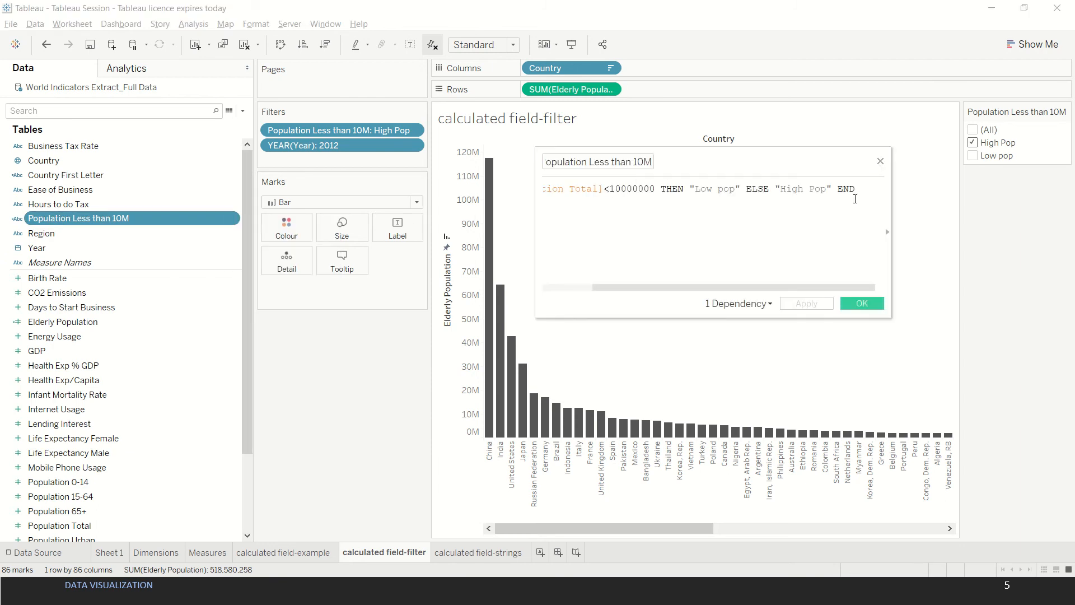
key(Home)
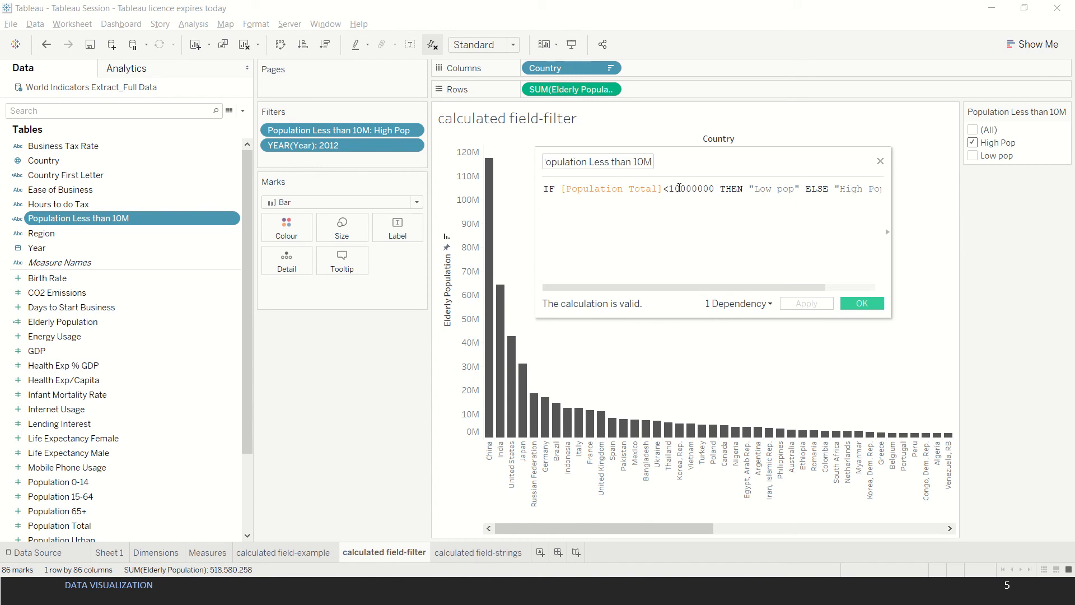
drag(720, 189, 658, 189)
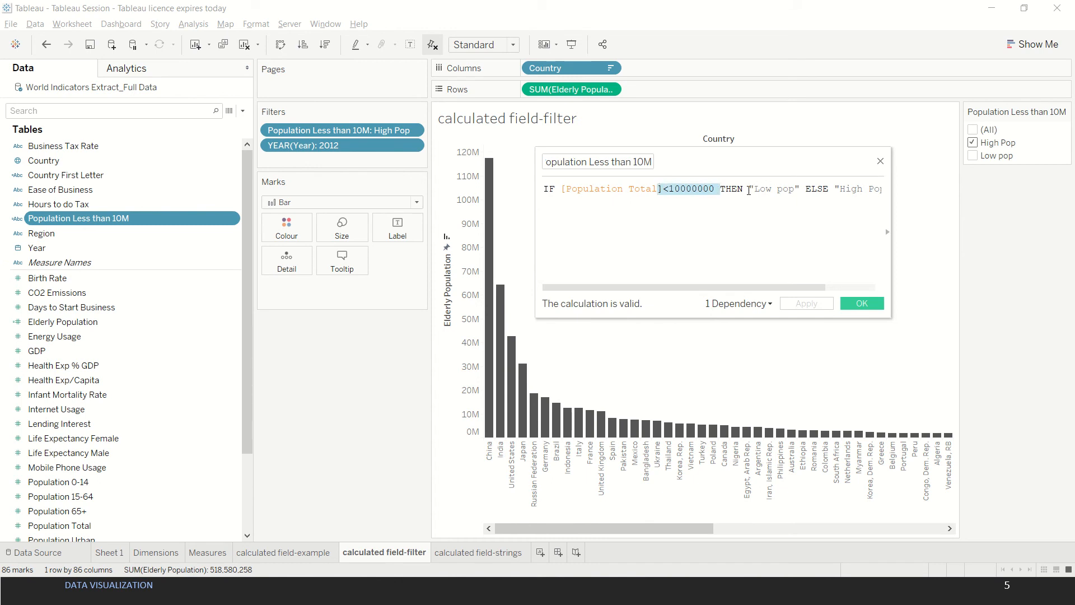
drag(750, 189, 882, 189)
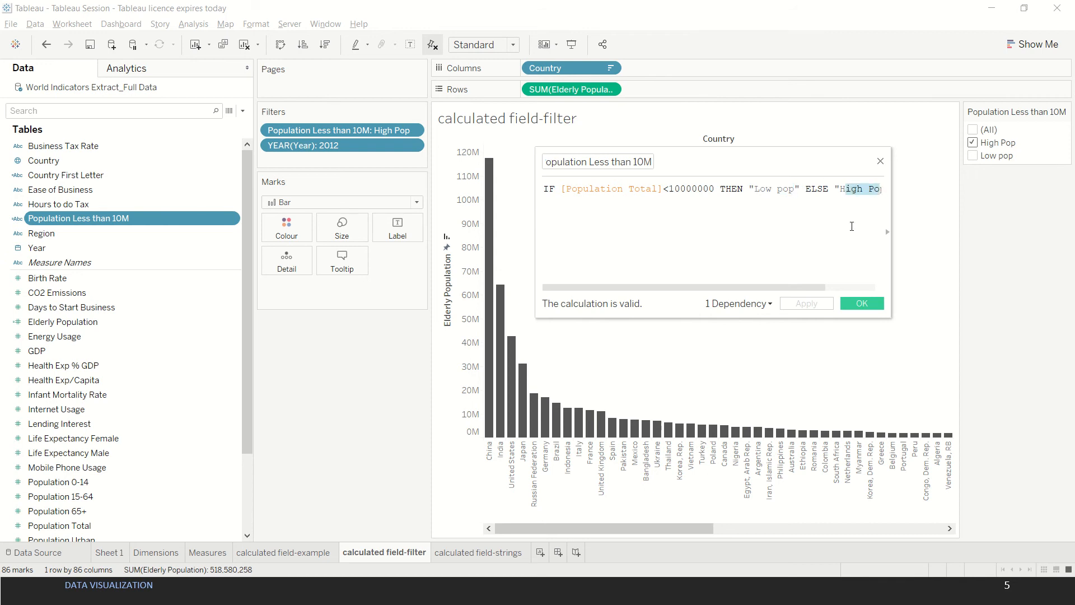
drag(804, 292, 847, 287)
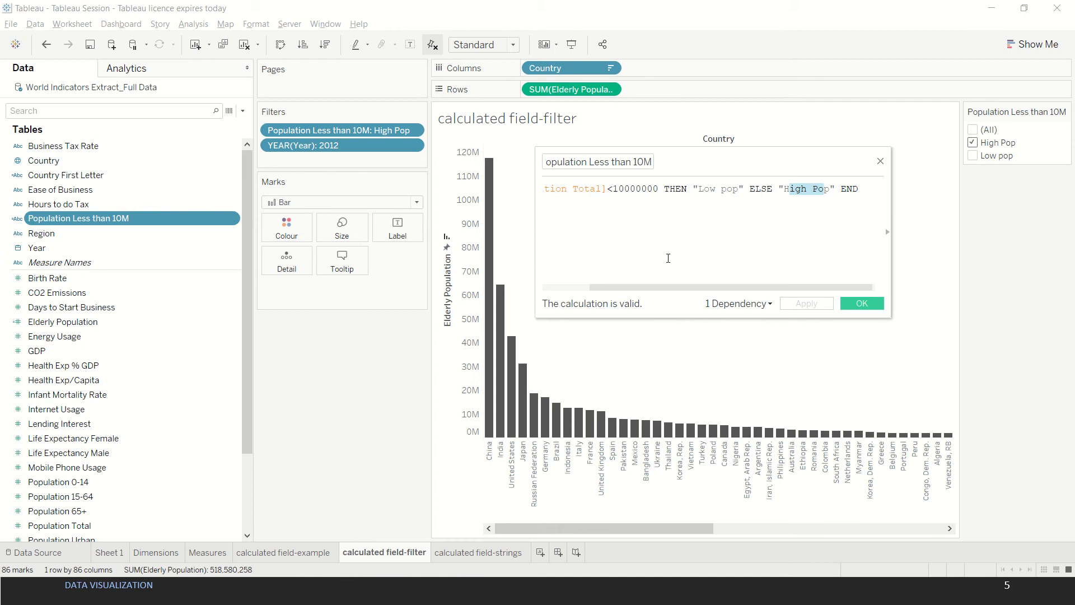
drag(667, 288, 576, 284)
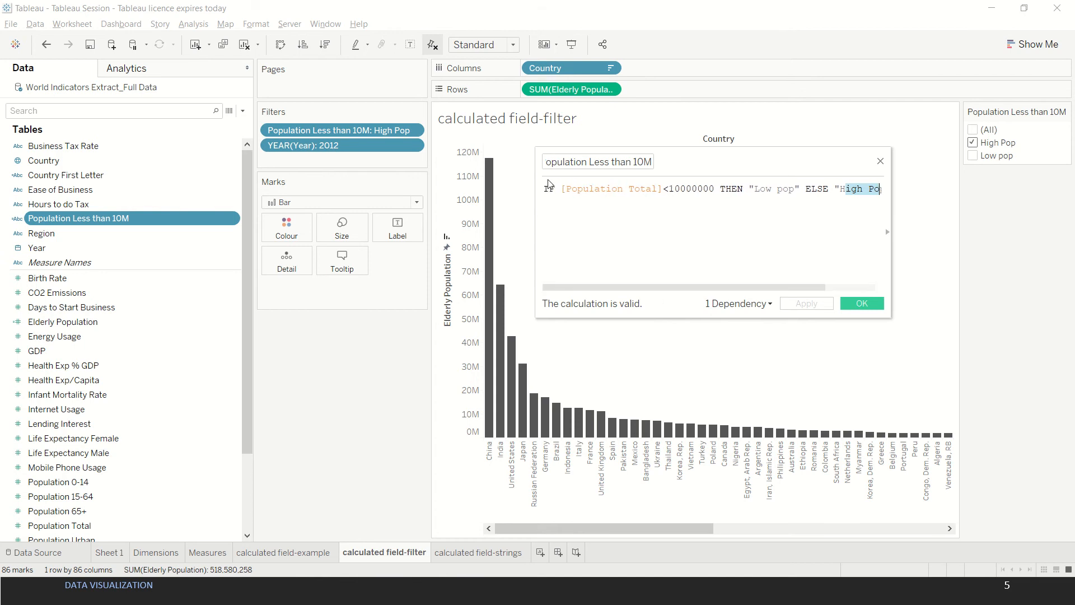
drag(544, 188, 568, 189)
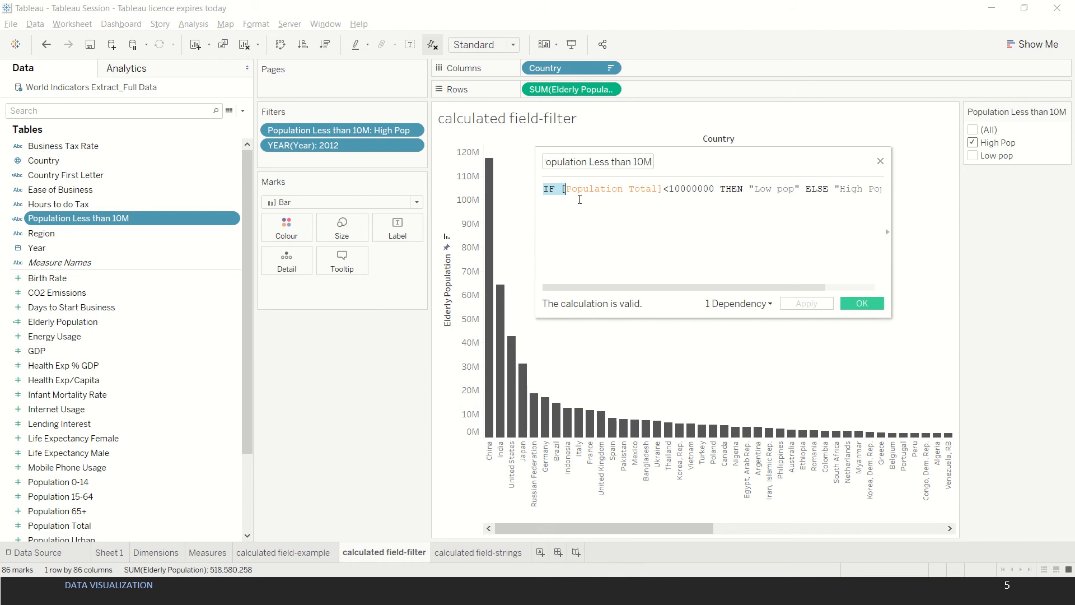
click(882, 162)
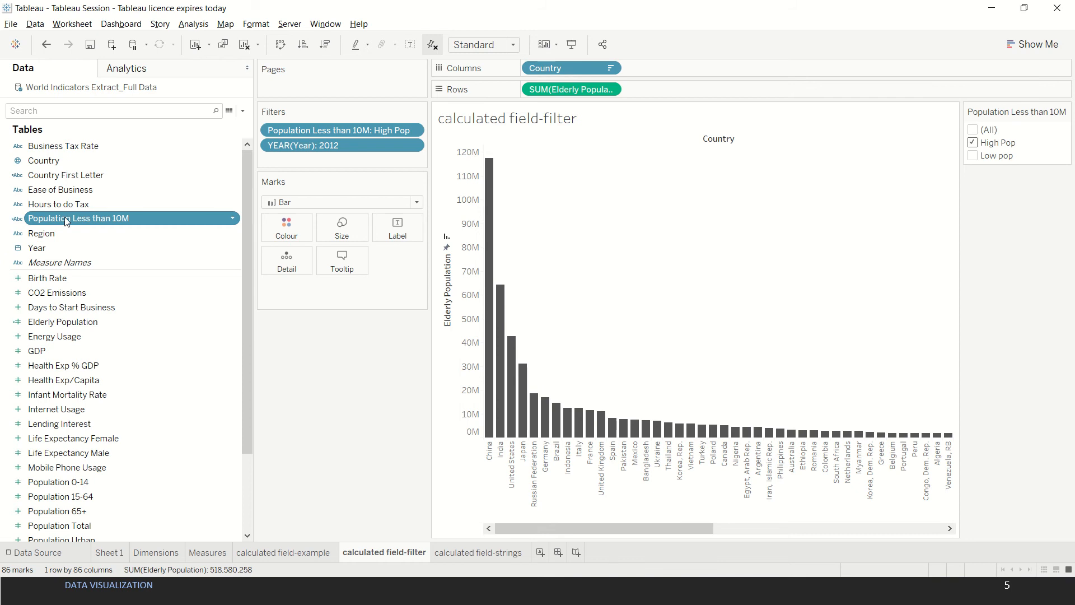
In the data source grid, narrow the Elderly Population column and widen Population Less than 10M to inspect its High Pop and Low pop values.
click(36, 552)
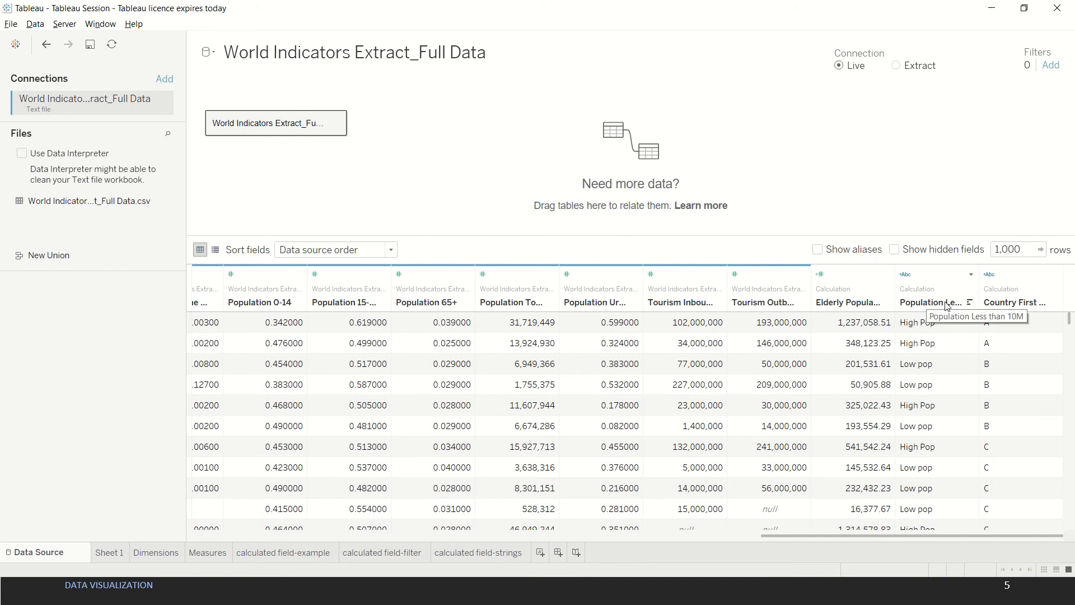
drag(895, 302, 849, 301)
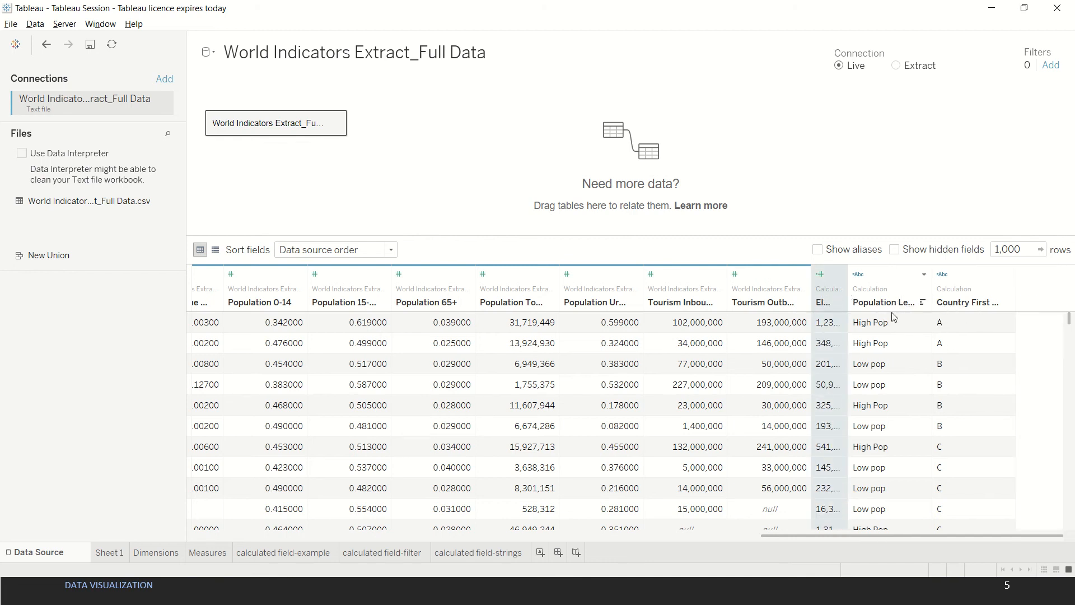
drag(934, 308, 1006, 303)
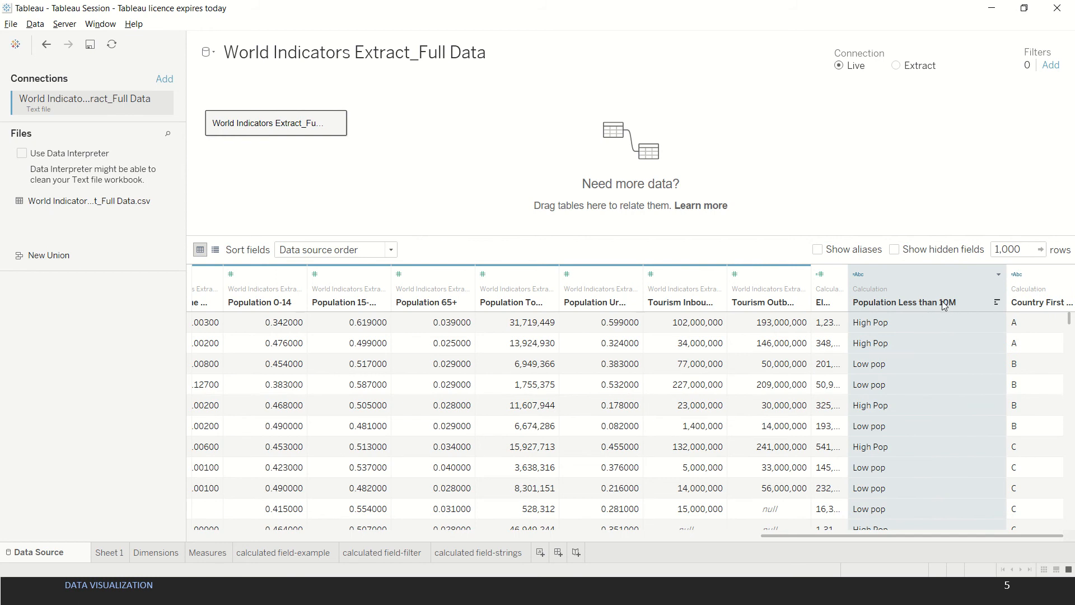
click(880, 329)
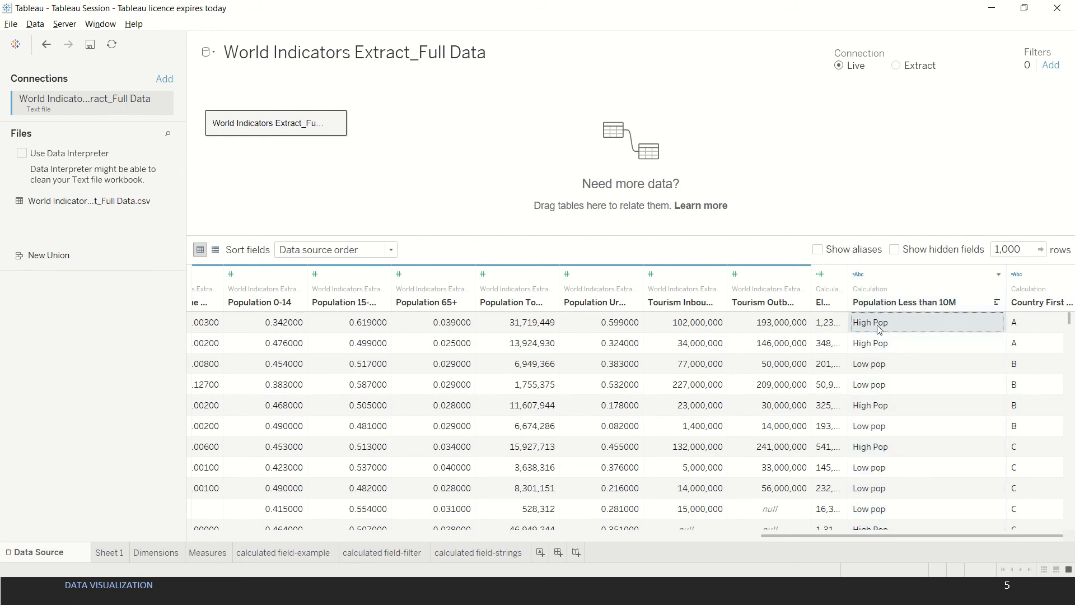
click(883, 390)
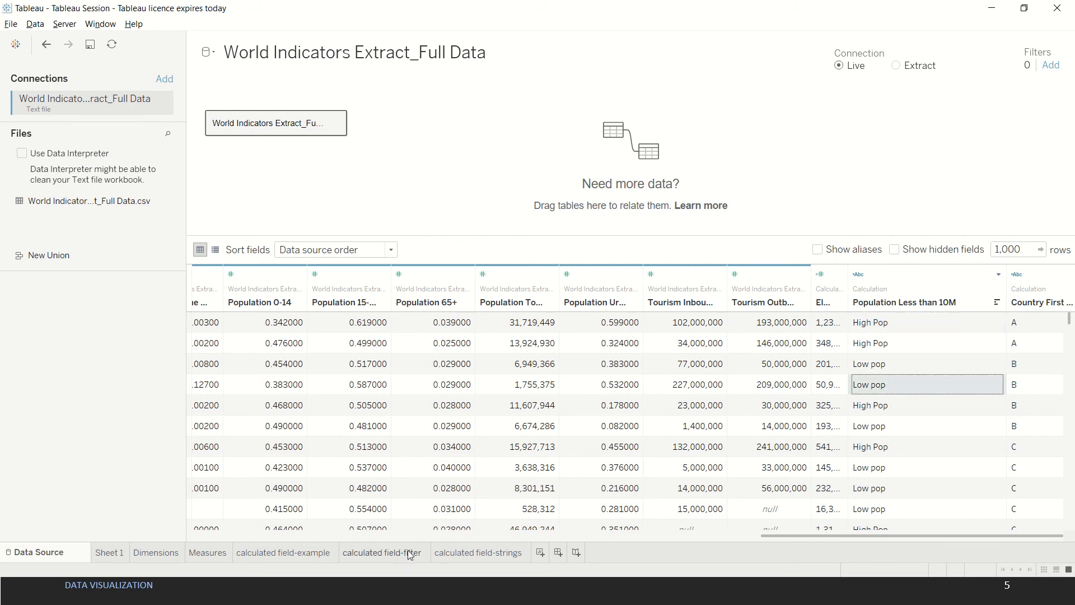
On the calculated field-filter sheet, review the options of the Population Less than 10M filter and its filter card without changing them.
click(391, 555)
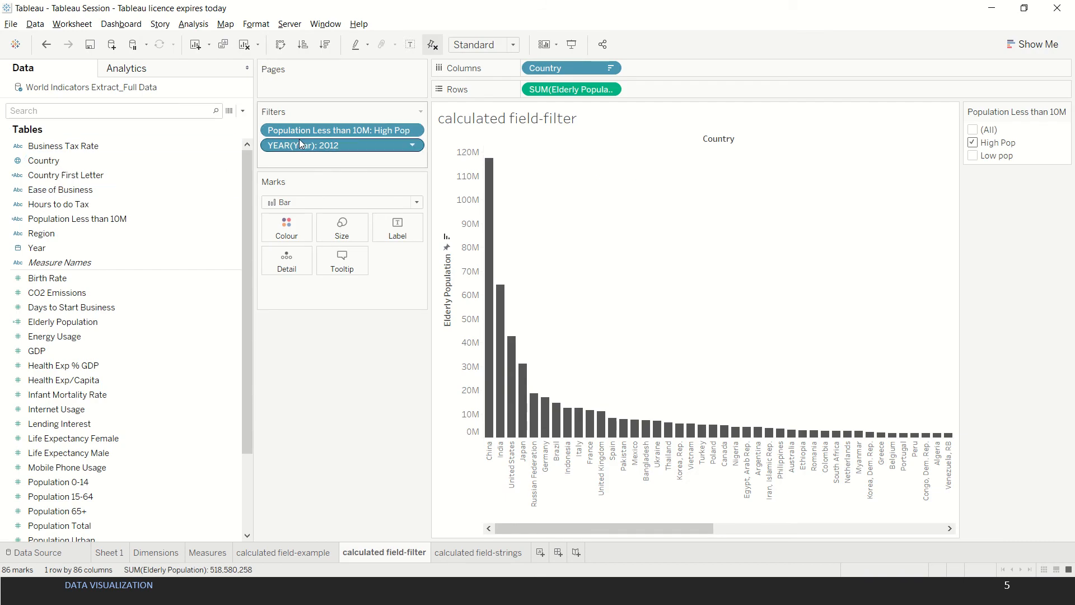
click(414, 131)
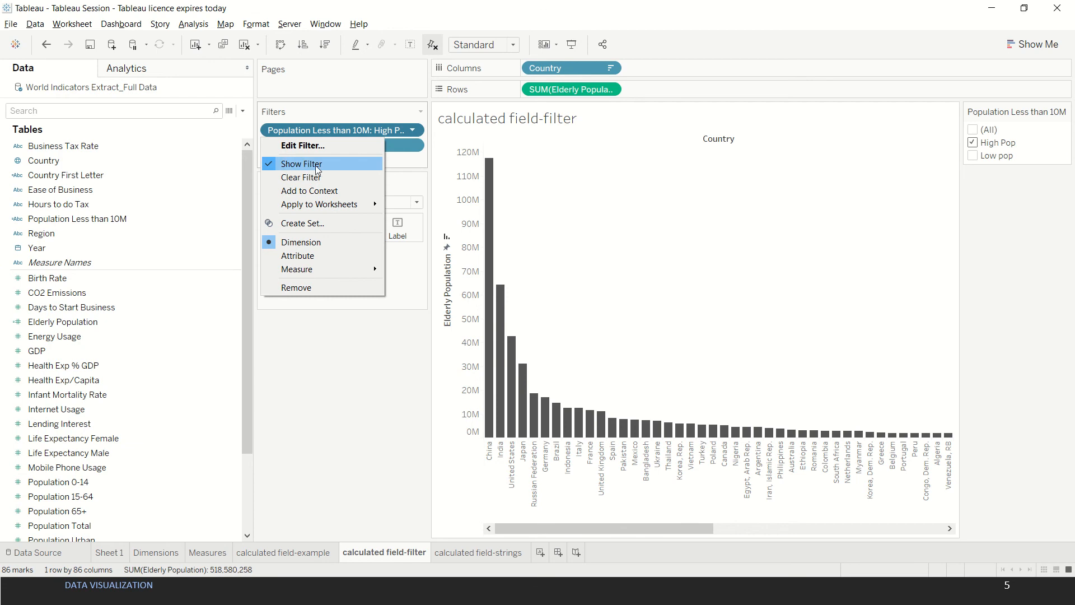
click(1037, 152)
click(1066, 111)
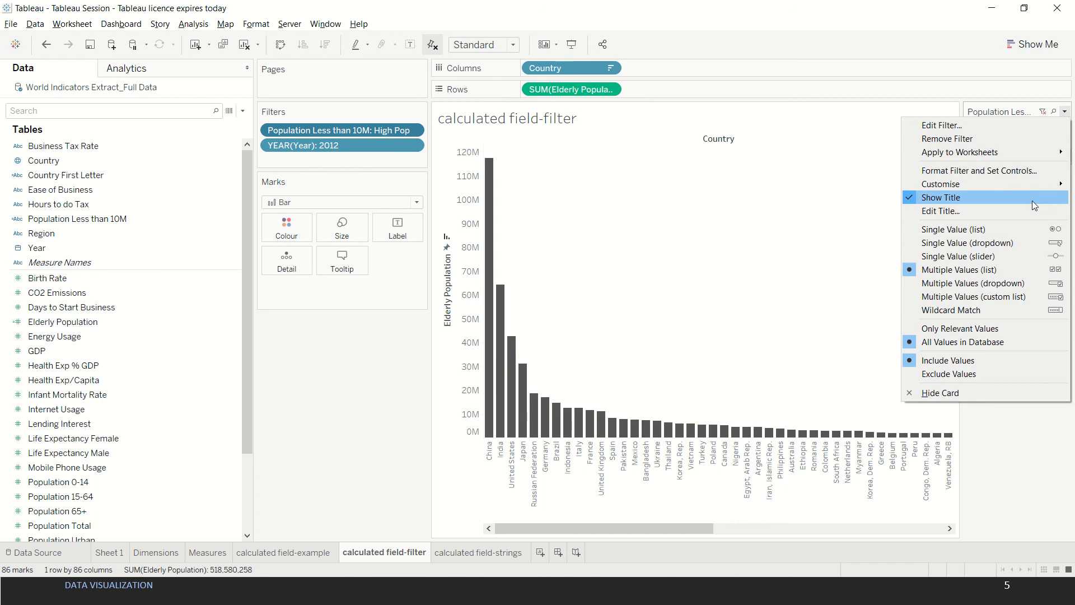
click(1035, 457)
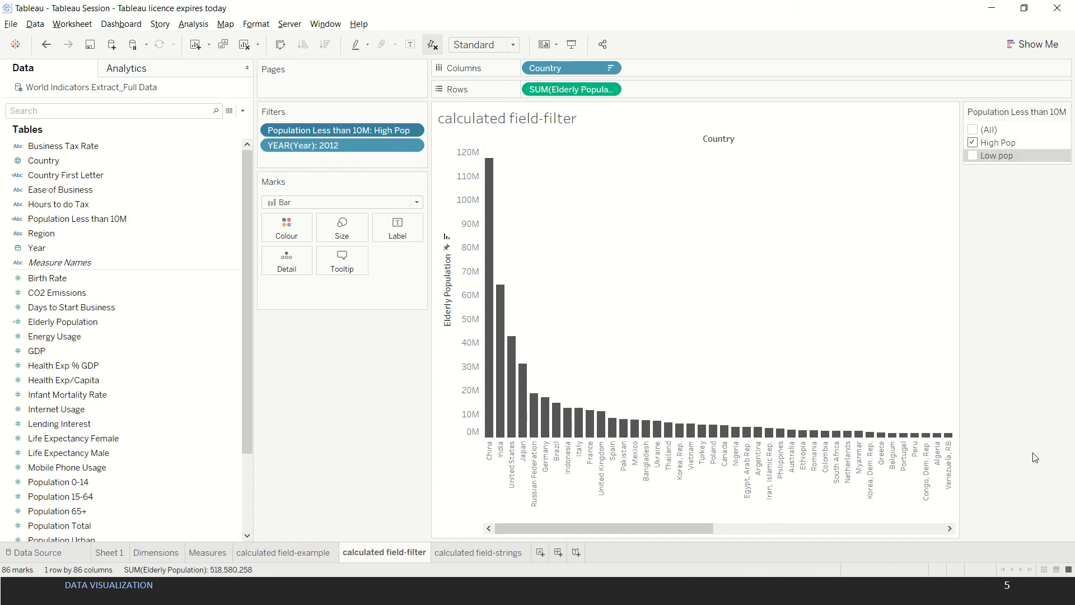
Switch the Population Less than 10M filter to include only Low pop countries.
click(973, 158)
click(974, 144)
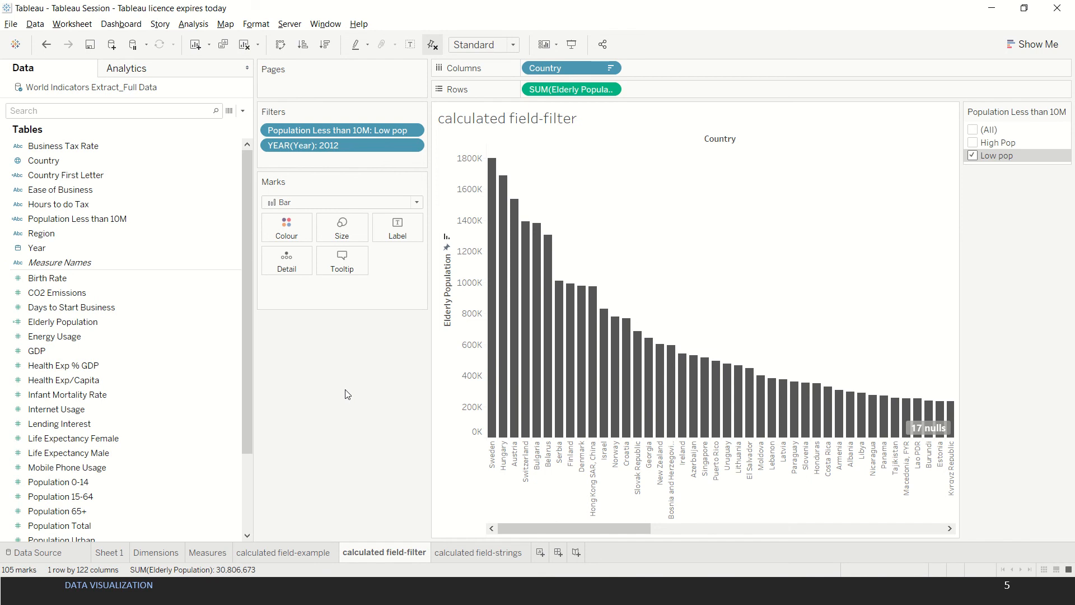
Clear the worksheet and add a Year filter by Years that keeps only 2012.
click(244, 45)
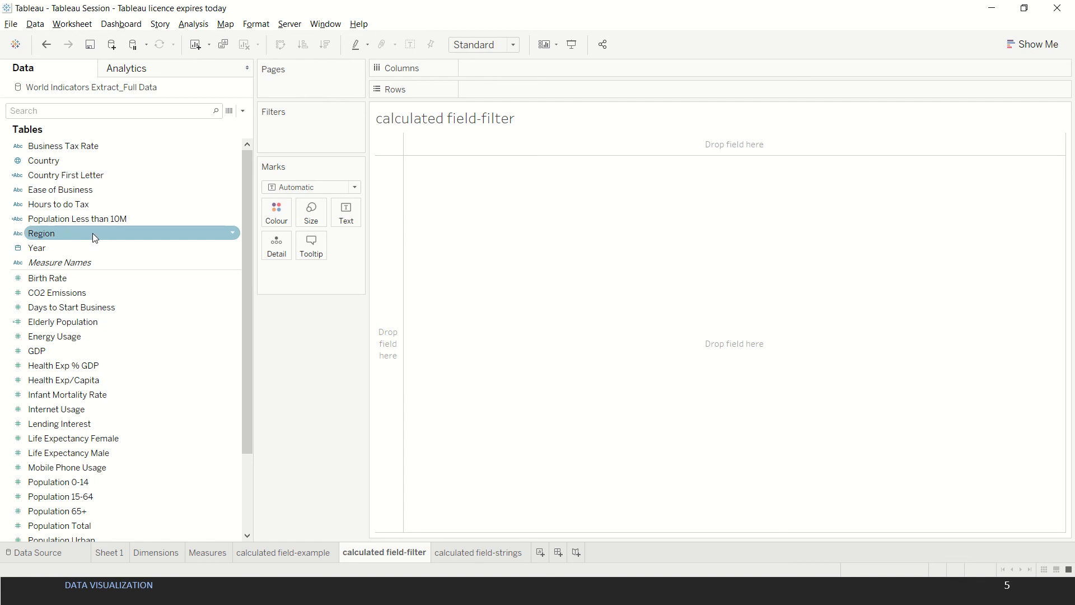
drag(59, 251, 300, 137)
click(515, 207)
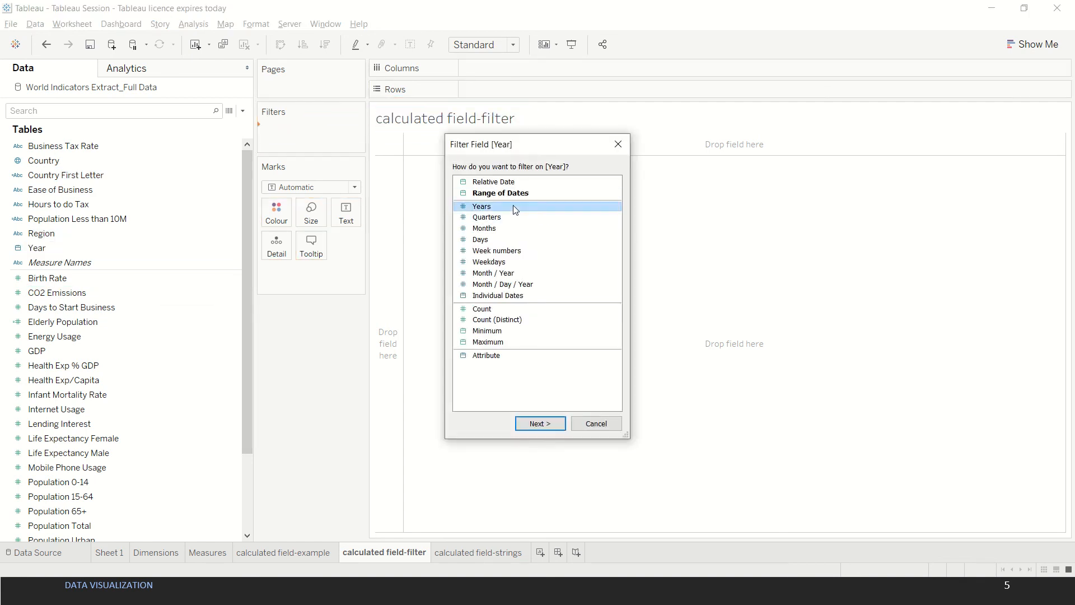
click(560, 425)
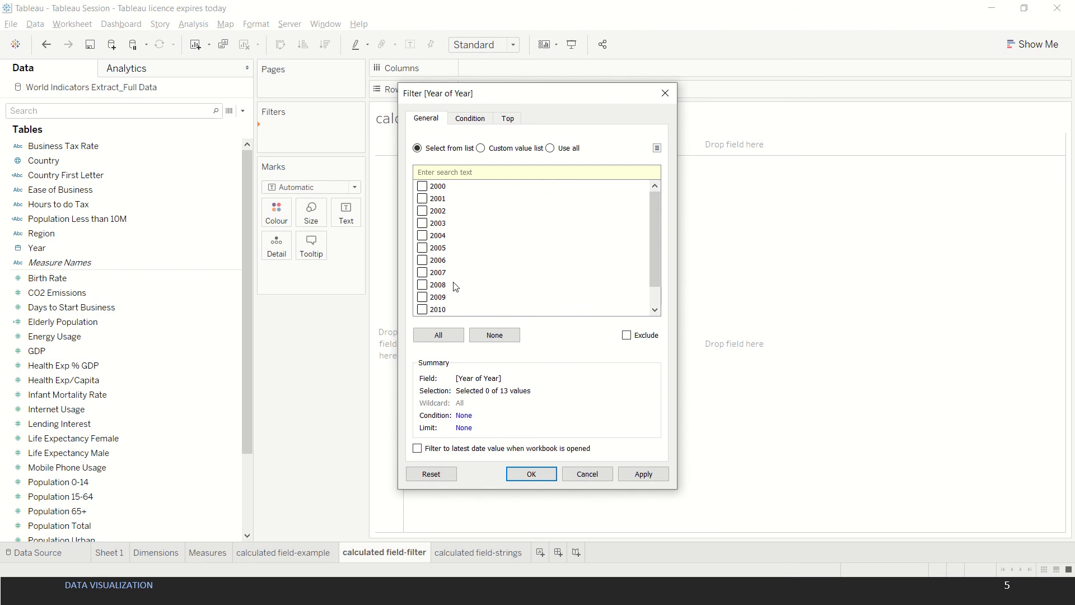
drag(454, 283, 446, 251)
scroll(448, 269, down, 1)
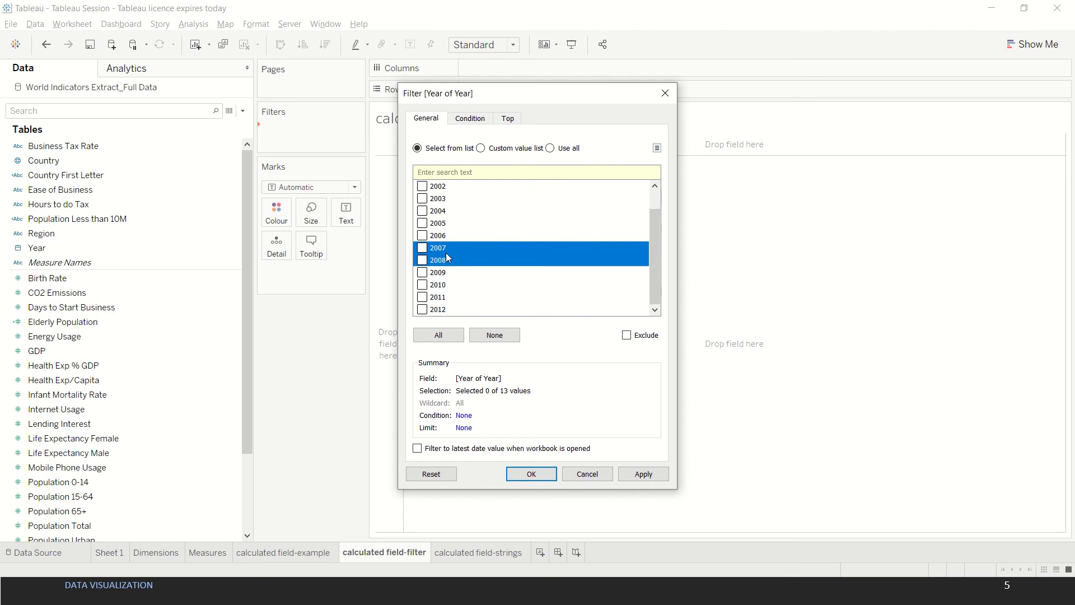
click(422, 310)
click(644, 474)
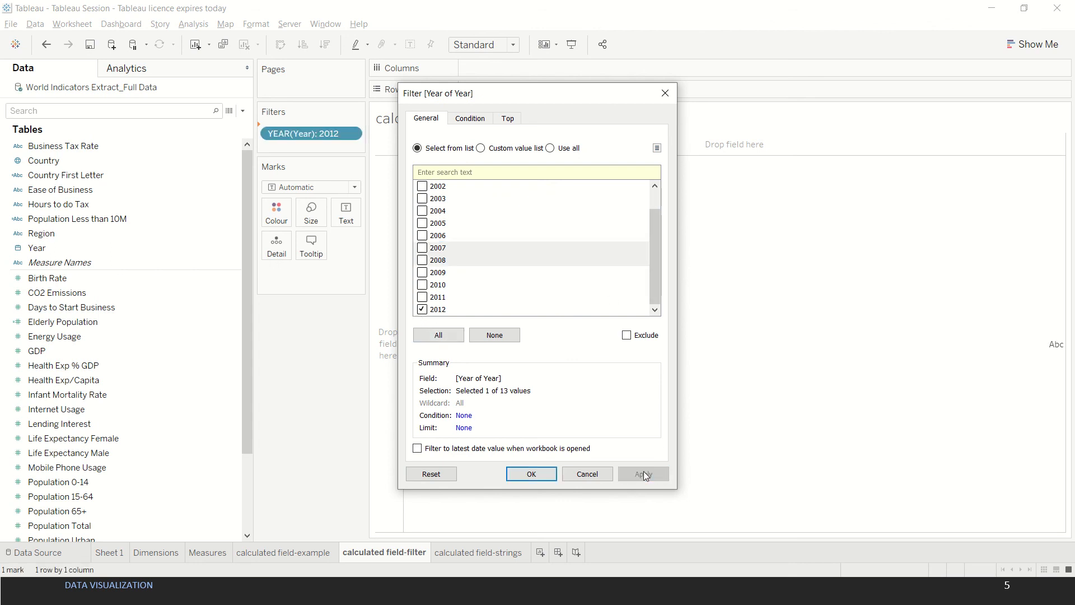
click(527, 474)
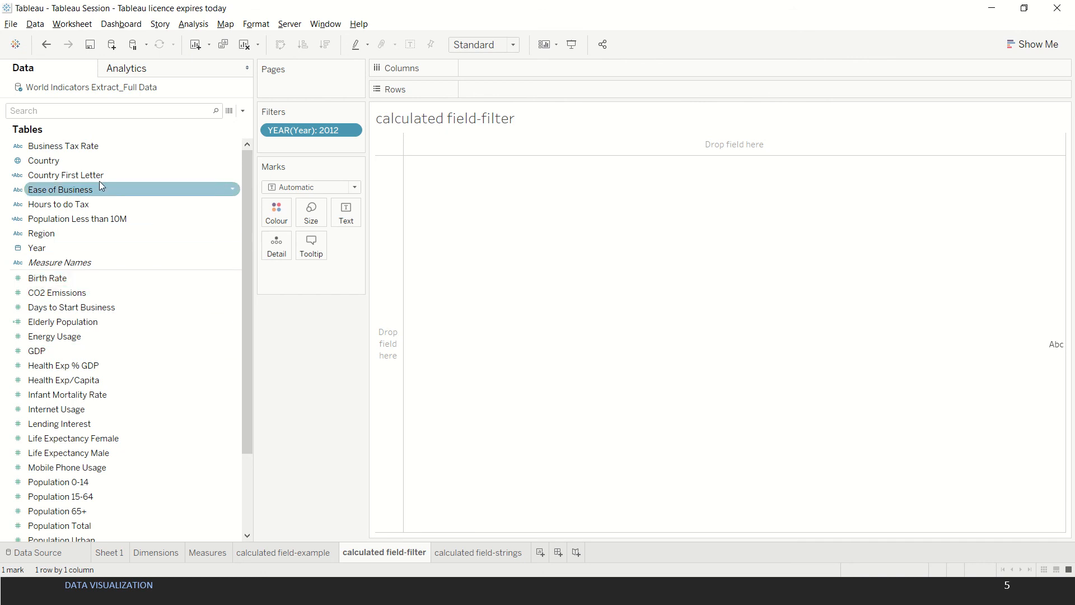
Plot Population Total in rows against Country in columns, and sort the countries by descending population.
drag(86, 168, 533, 70)
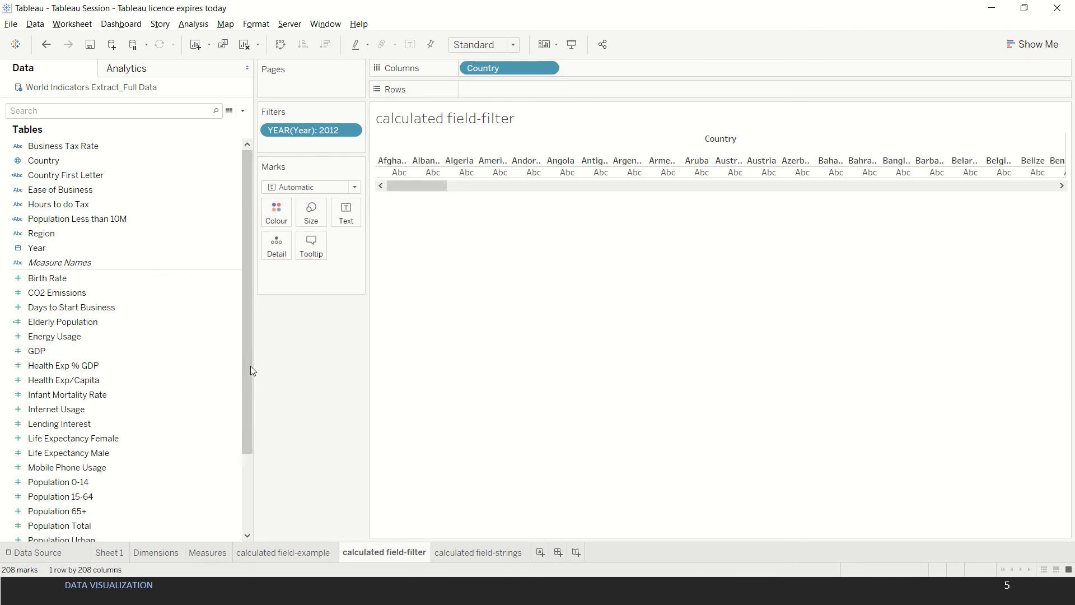
drag(250, 367, 246, 459)
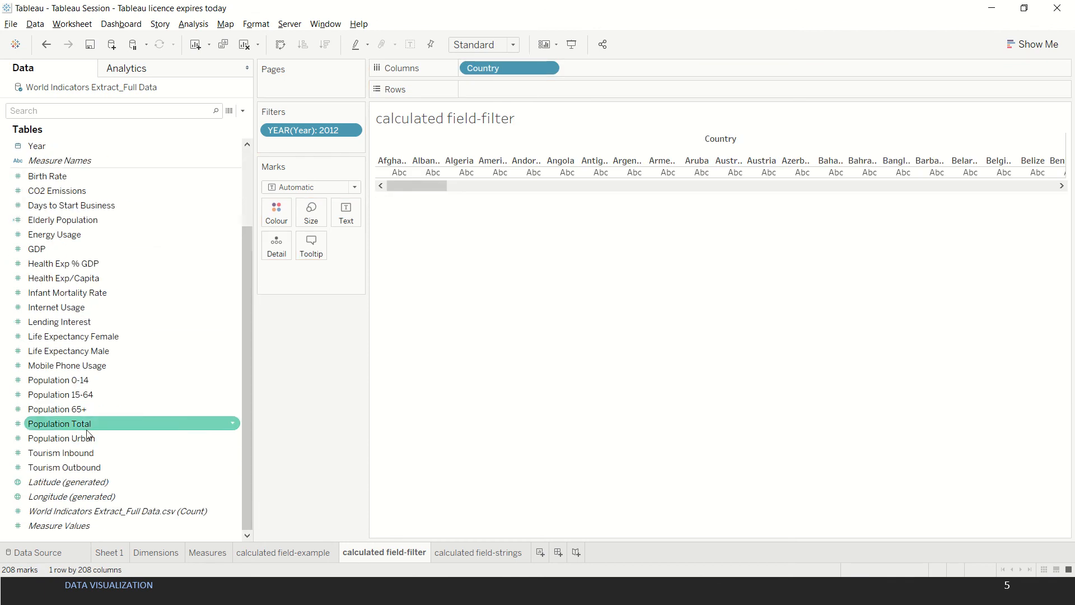
drag(86, 432, 542, 96)
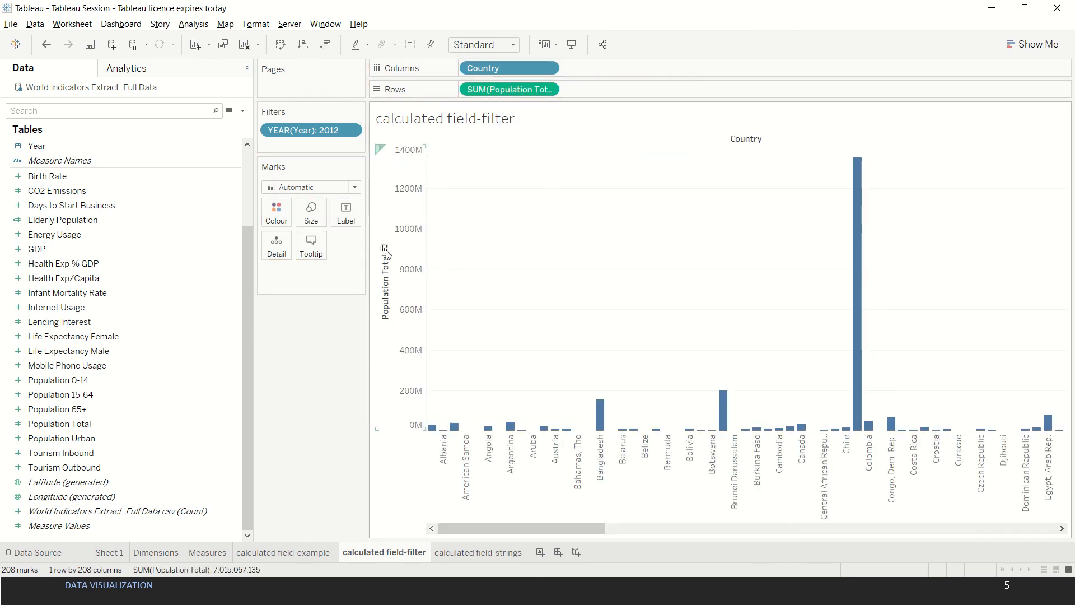
click(385, 249)
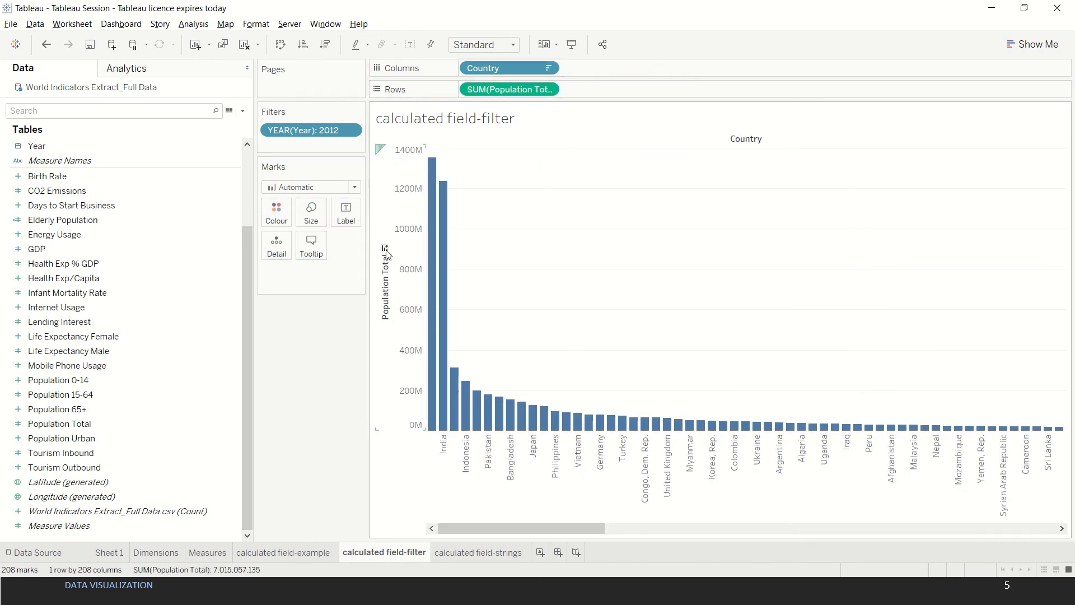
Recolour the bars of the Population Total chart bright blue.
click(268, 215)
click(281, 319)
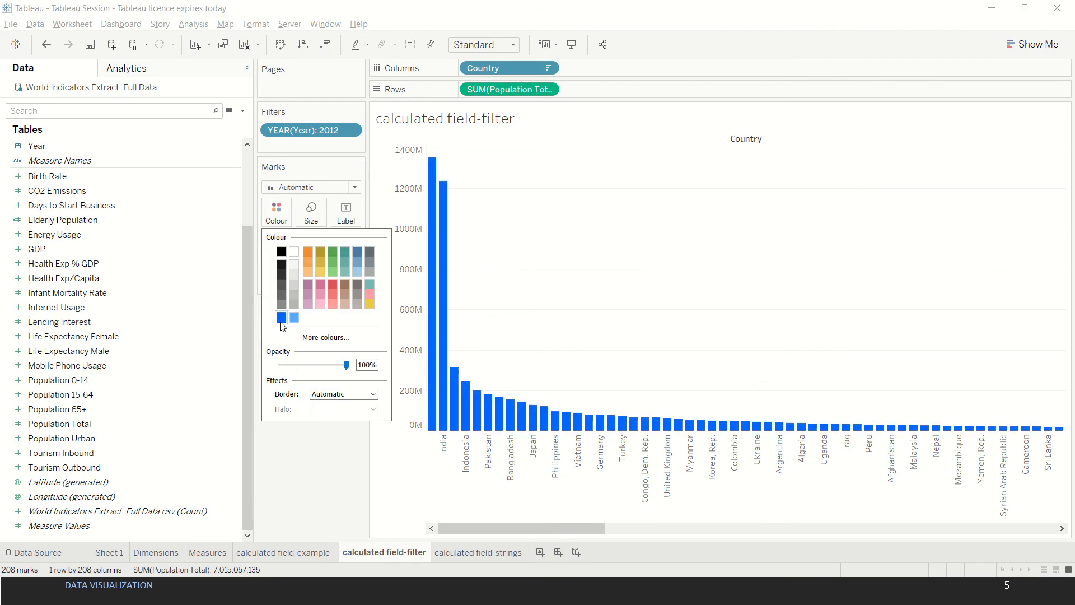
click(320, 515)
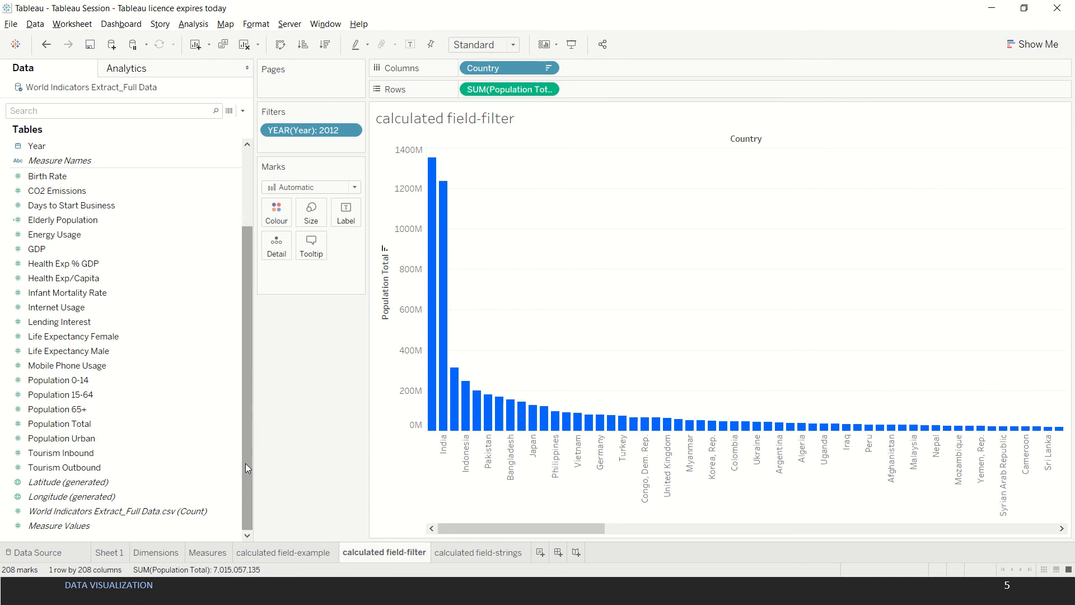
scroll(245, 463, up, 3)
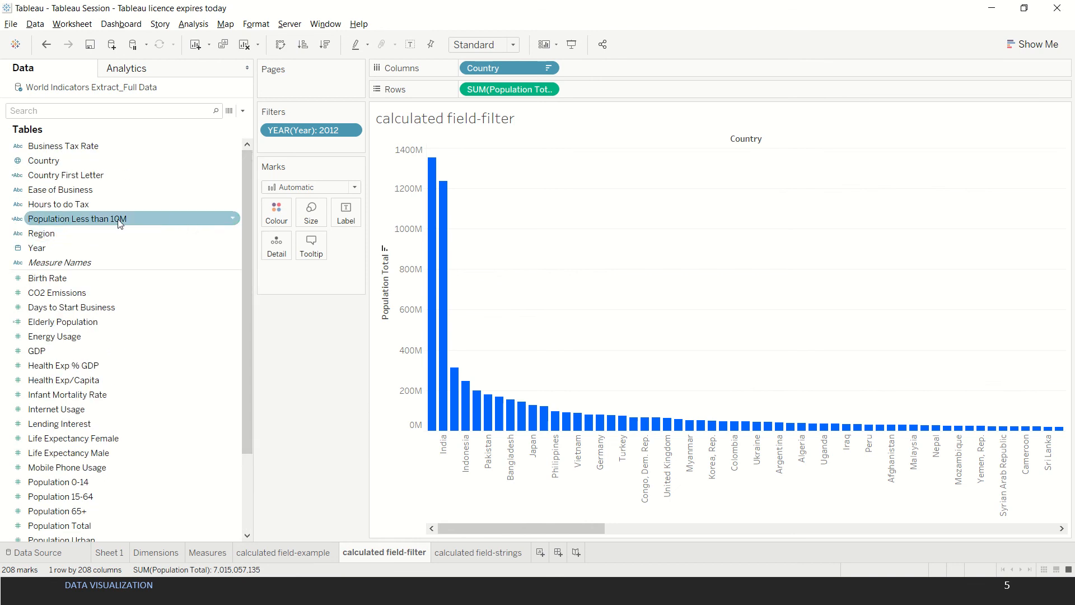
click(234, 217)
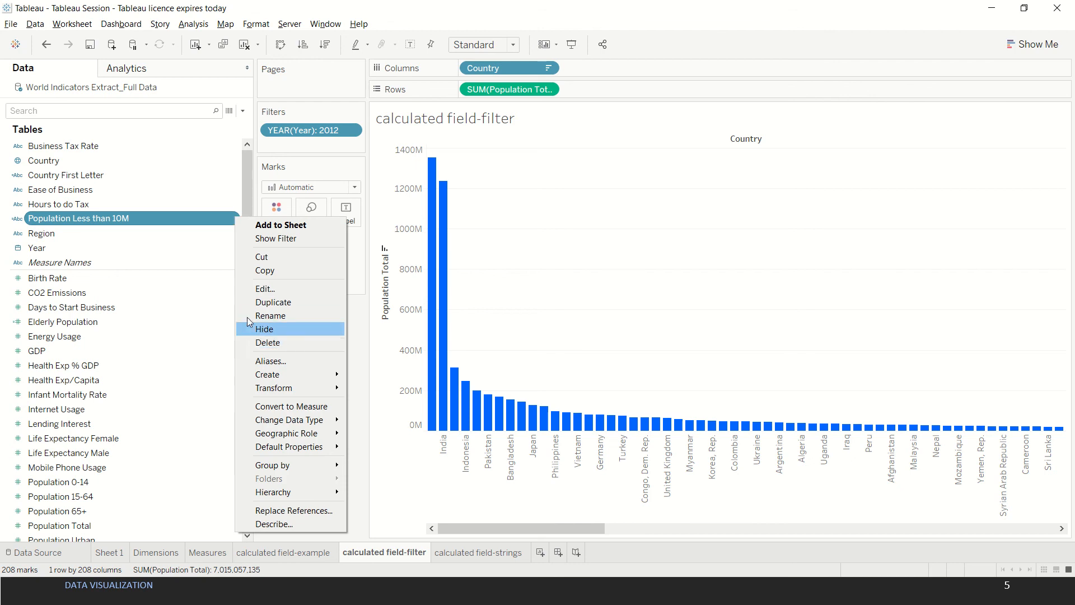
double_click(181, 223)
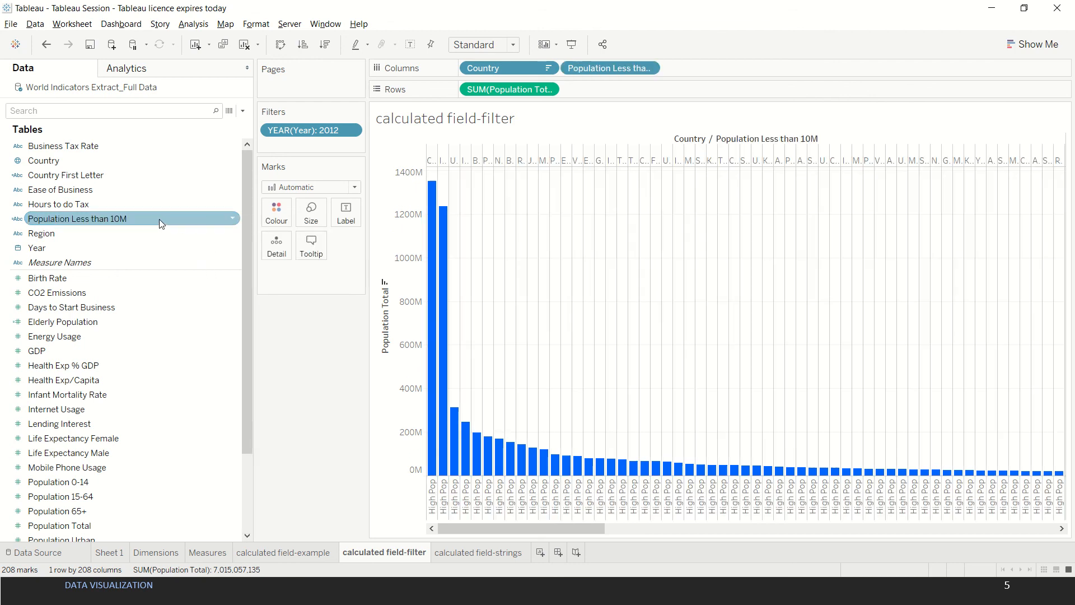
key(ctrl+z)
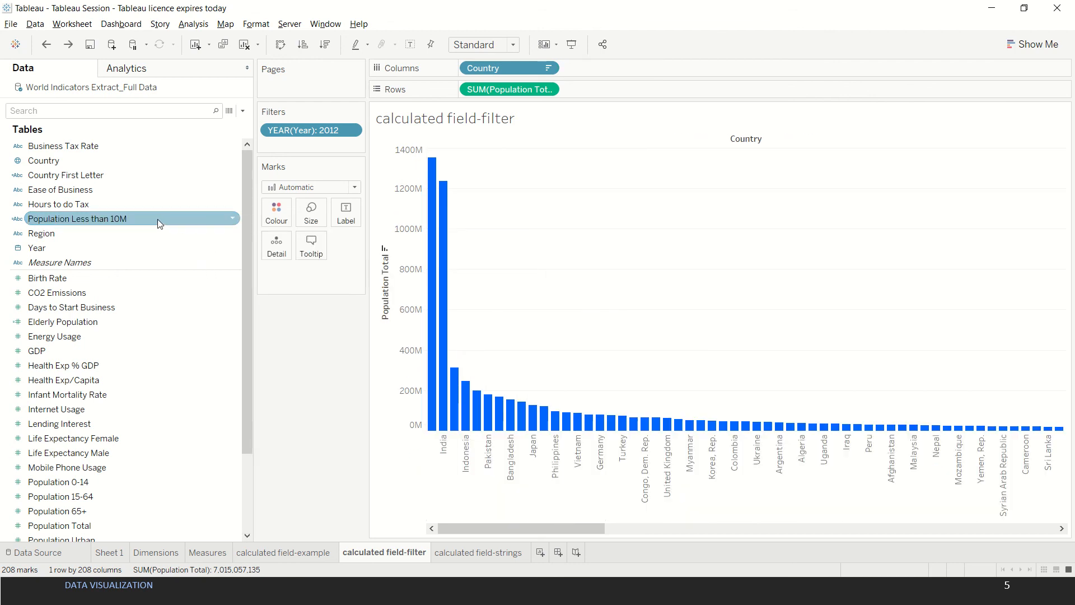
Delete the existing Population Less than 10M calculated field from the data source.
right_click(157, 220)
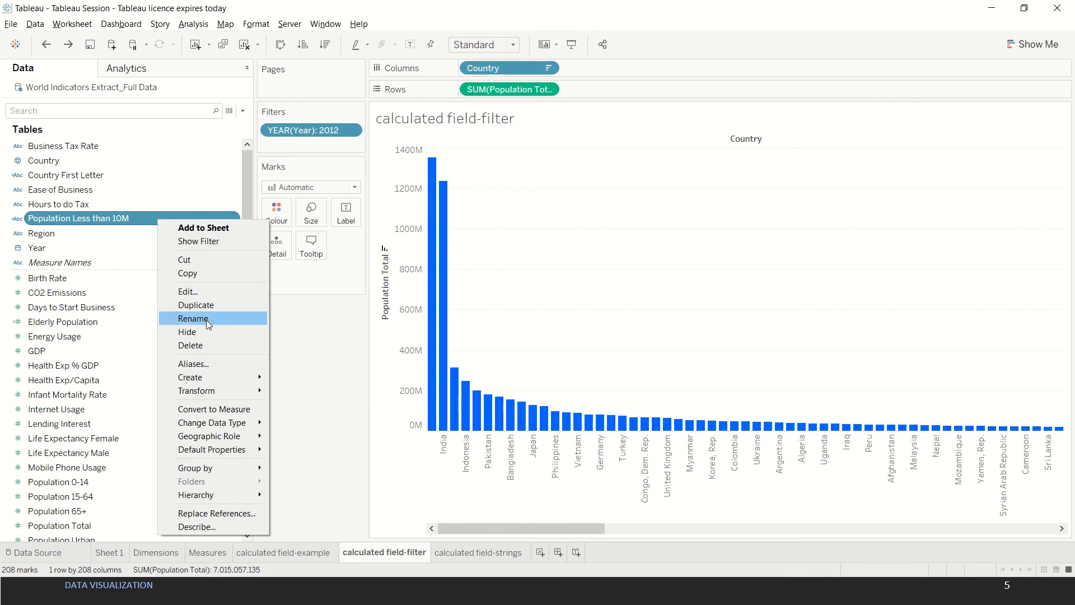
click(203, 347)
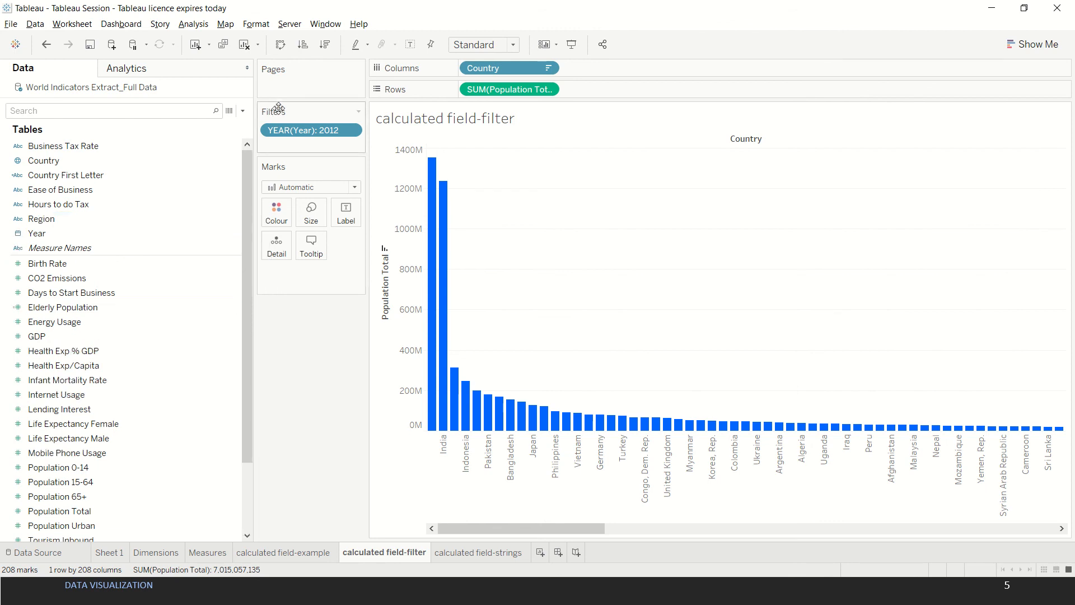
Start a new calculated field and name it Population 10M.
click(243, 111)
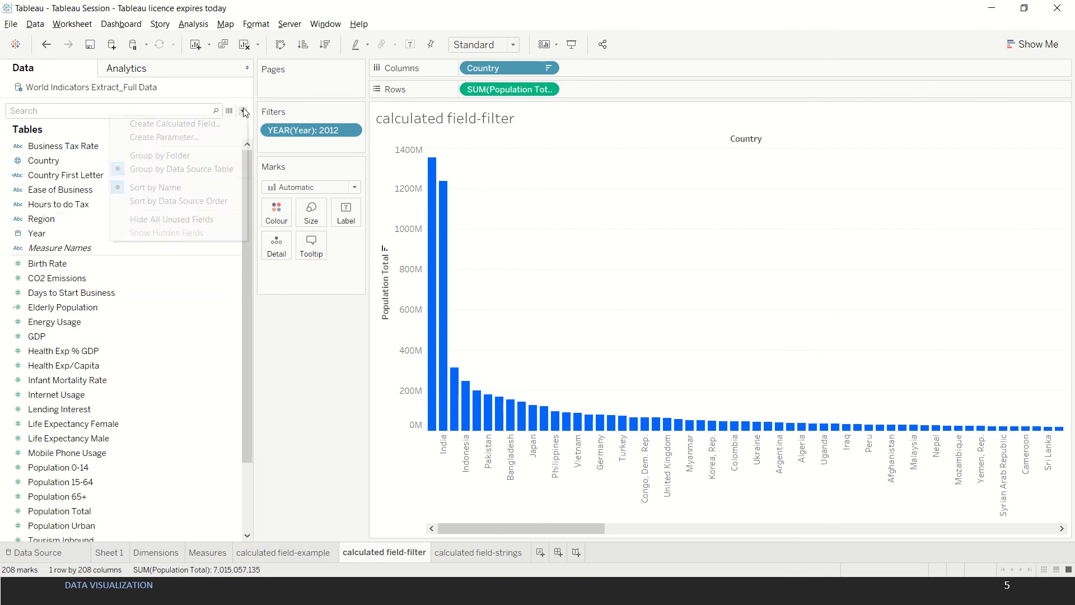
click(219, 128)
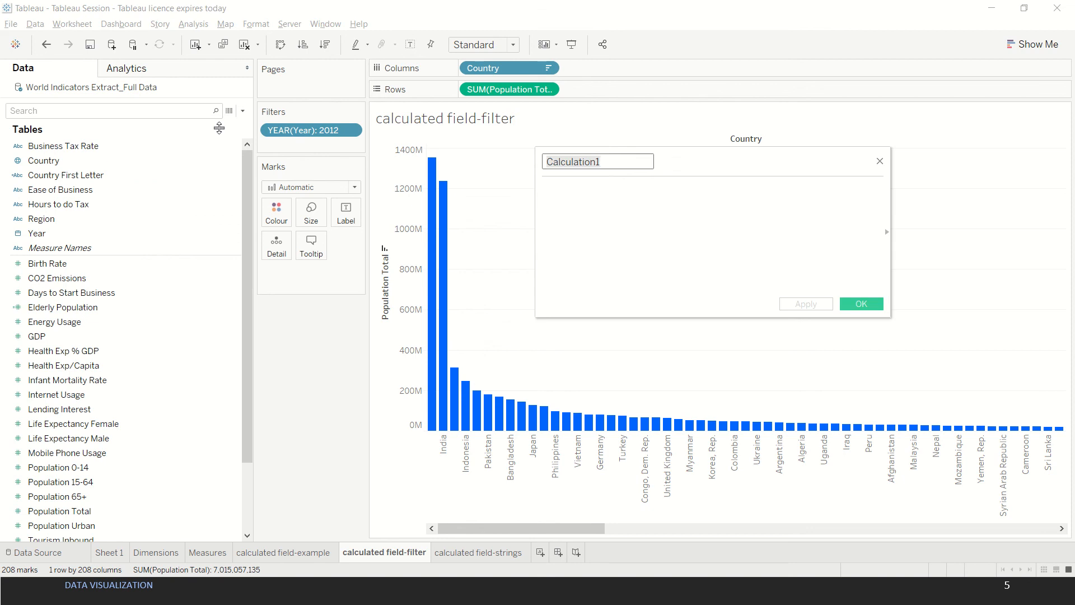
text(pO)
key(BackSpace)
key(BackSpace)
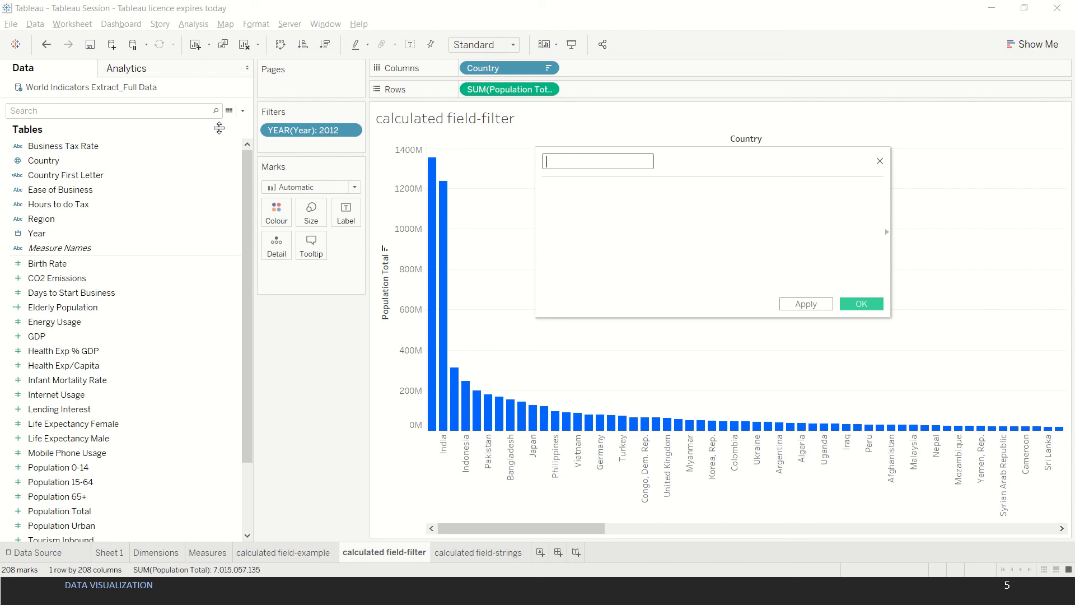
text(Population 10M)
click(638, 231)
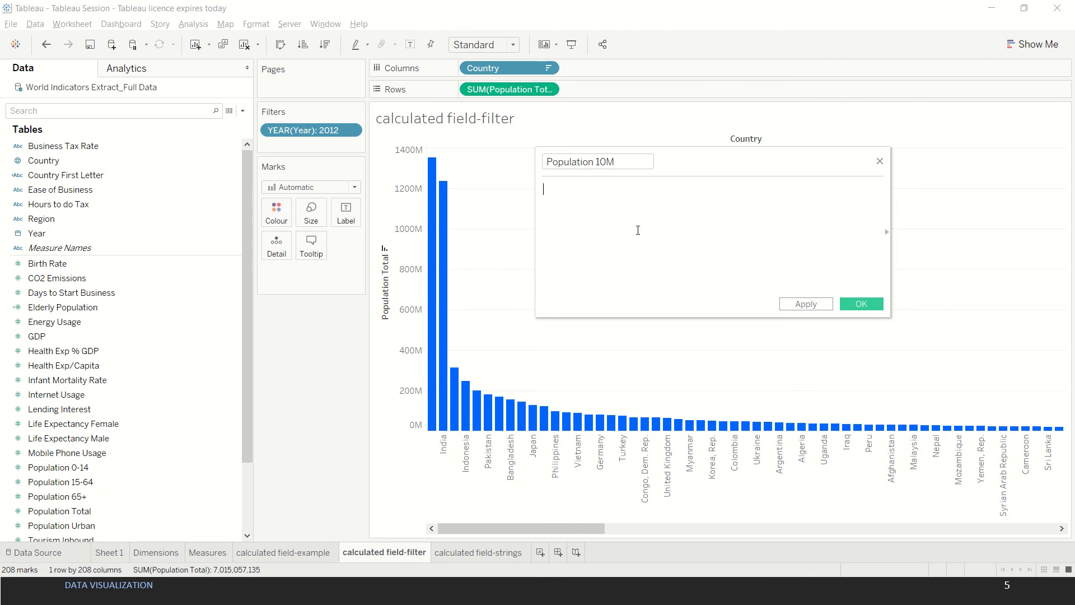
Begin the Population 10M formula with the condition IF [Population Total]<10000000 THEN.
text(if)
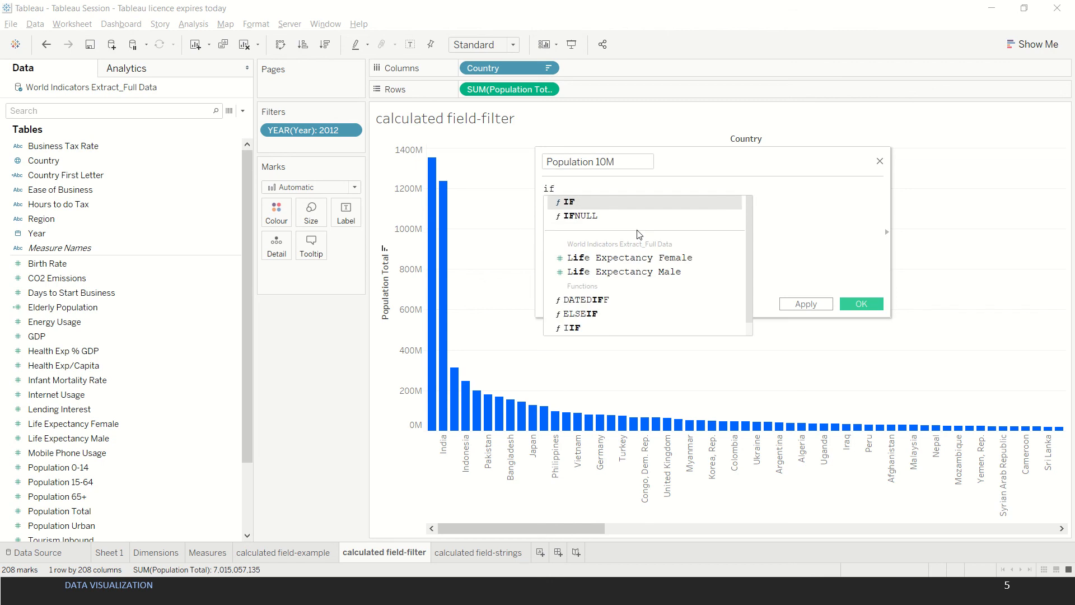
click(609, 203)
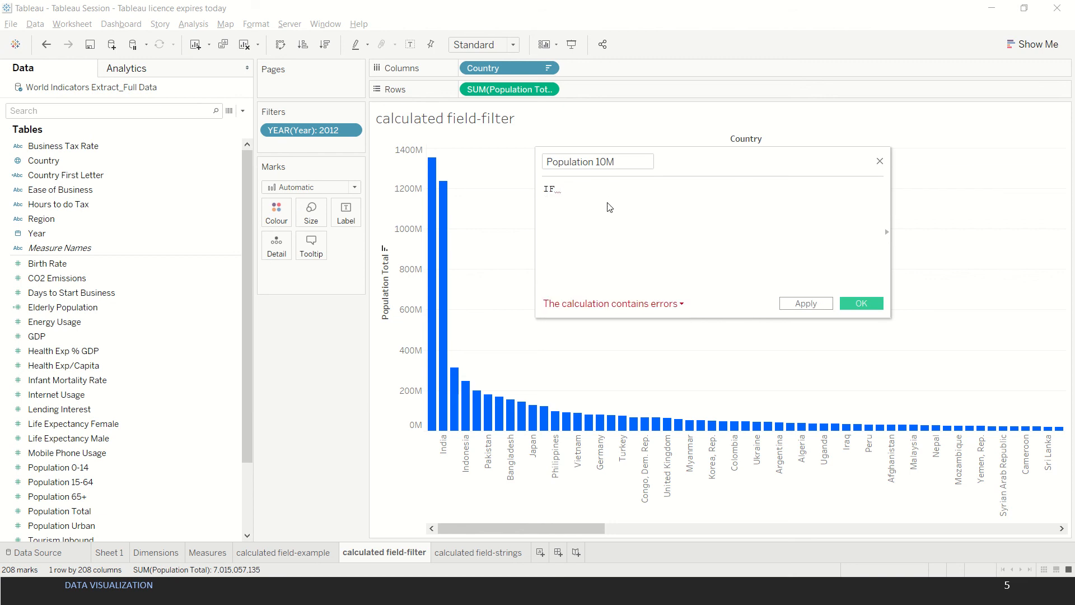
text(pop)
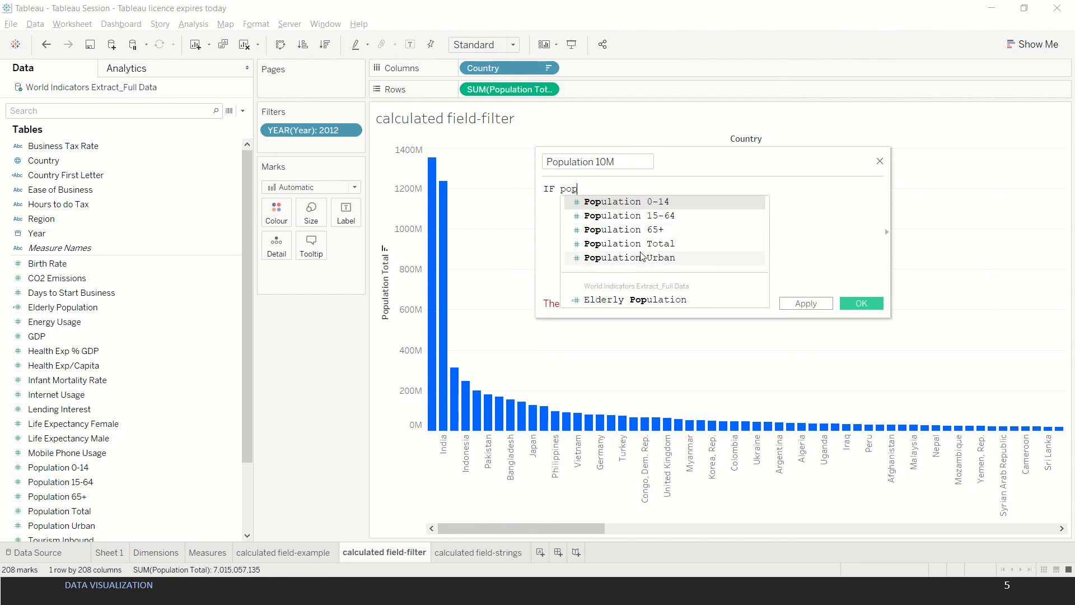
click(669, 246)
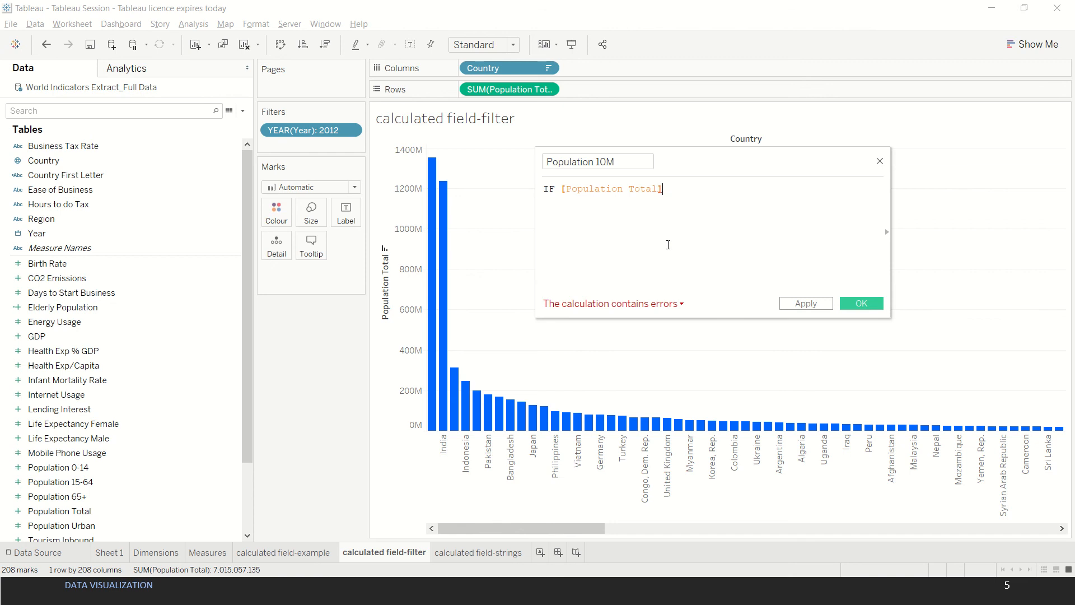
text(<1000)
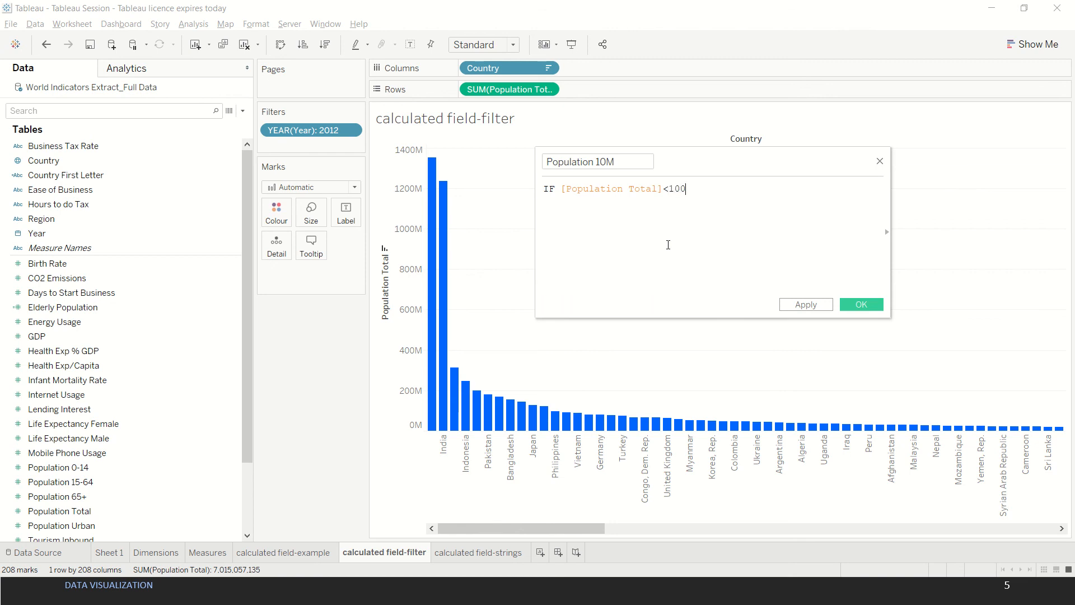
text(0000 th)
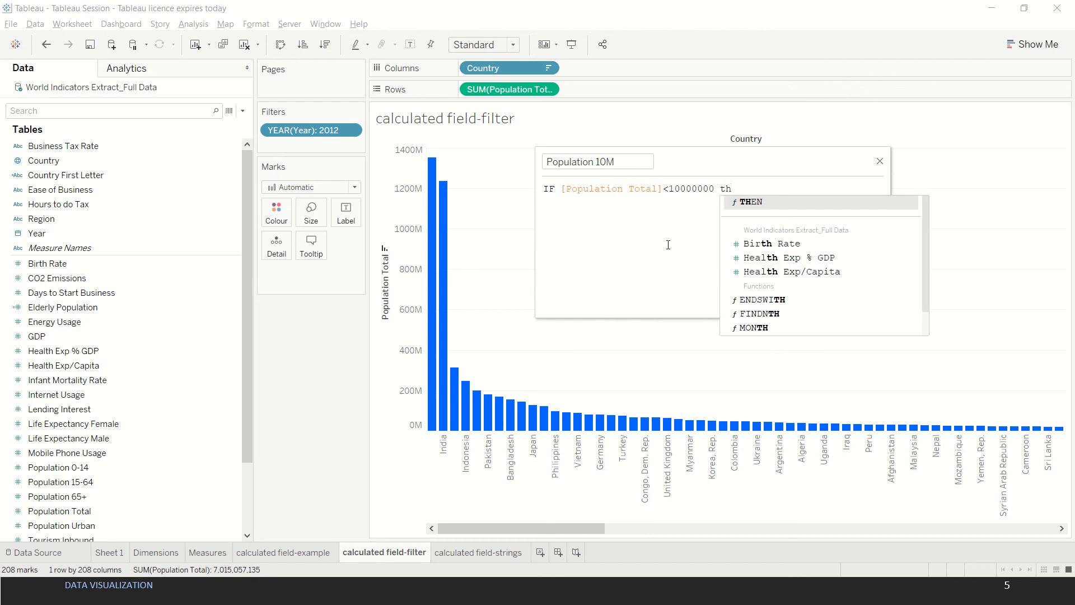
key(Return)
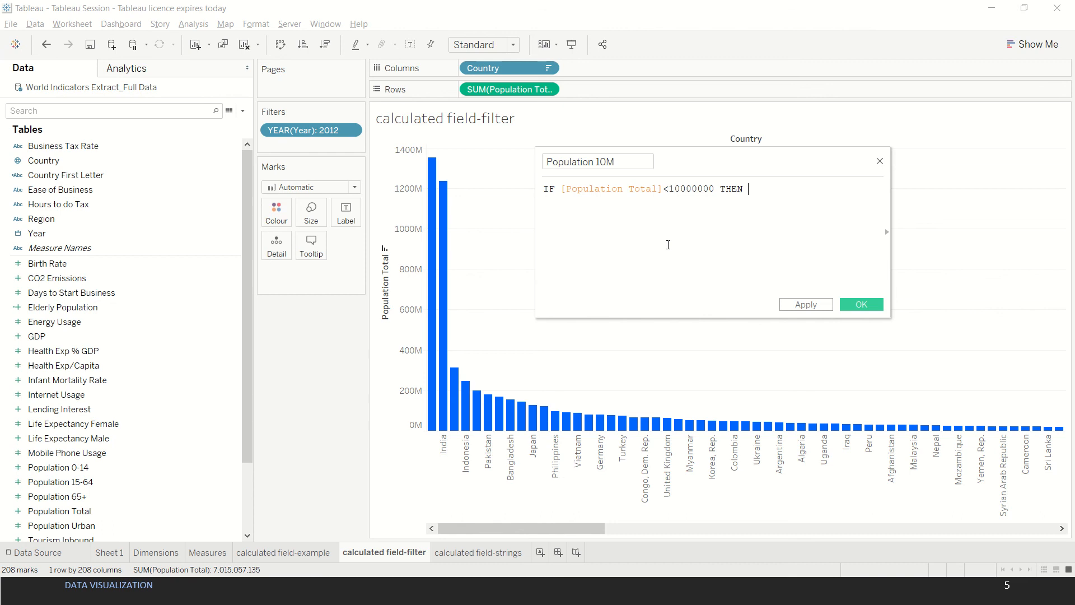
Complete the formula with "Low Pop" ELSE "High Pop" end, and save the calculated field.
text("Low Pop" ELSE "High Pop)
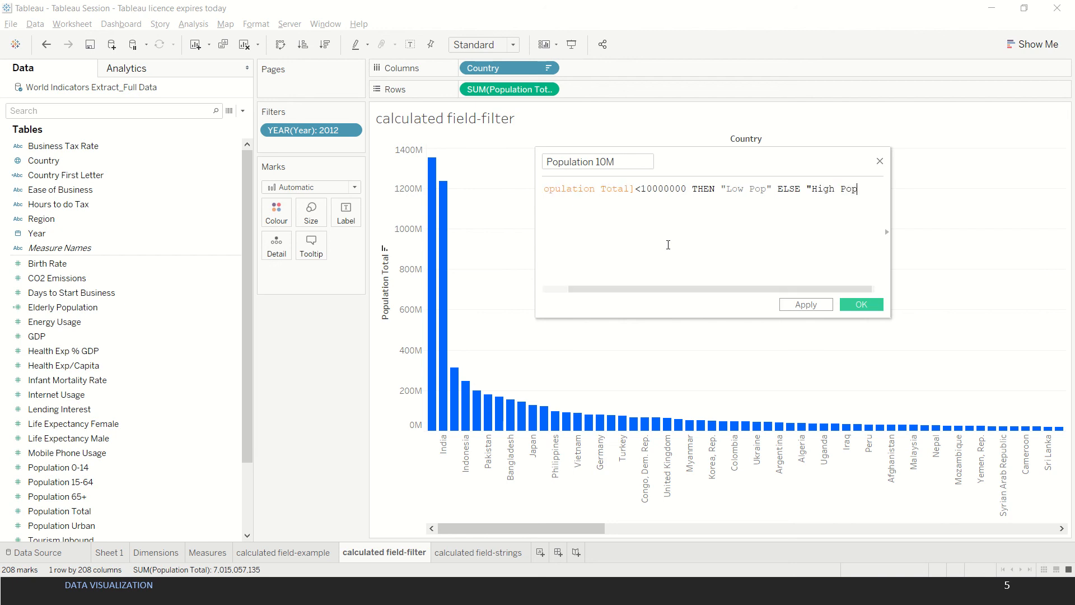
text(" e)
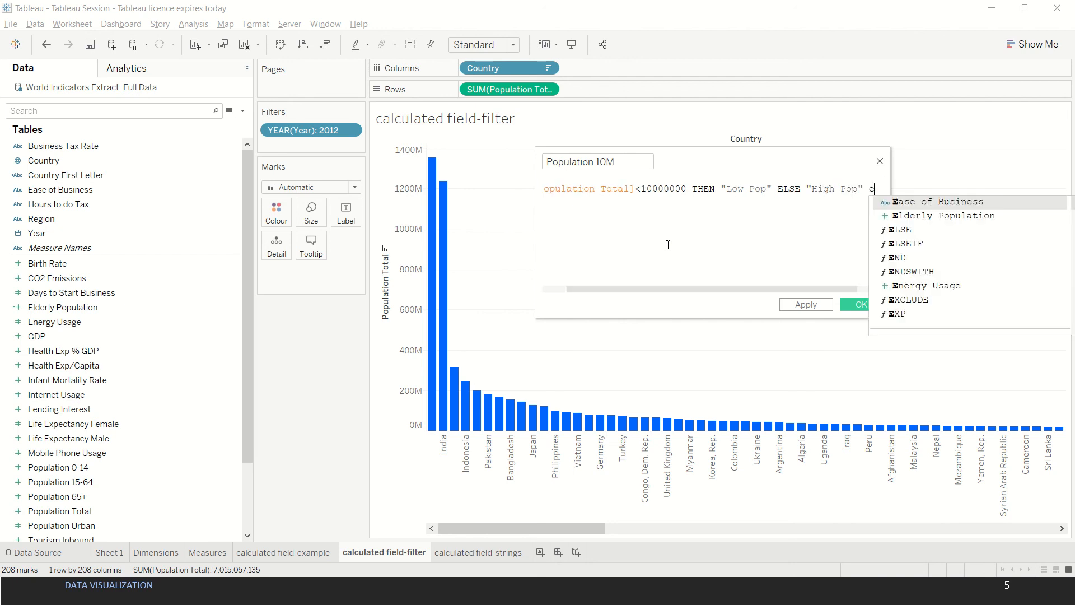
text(nd)
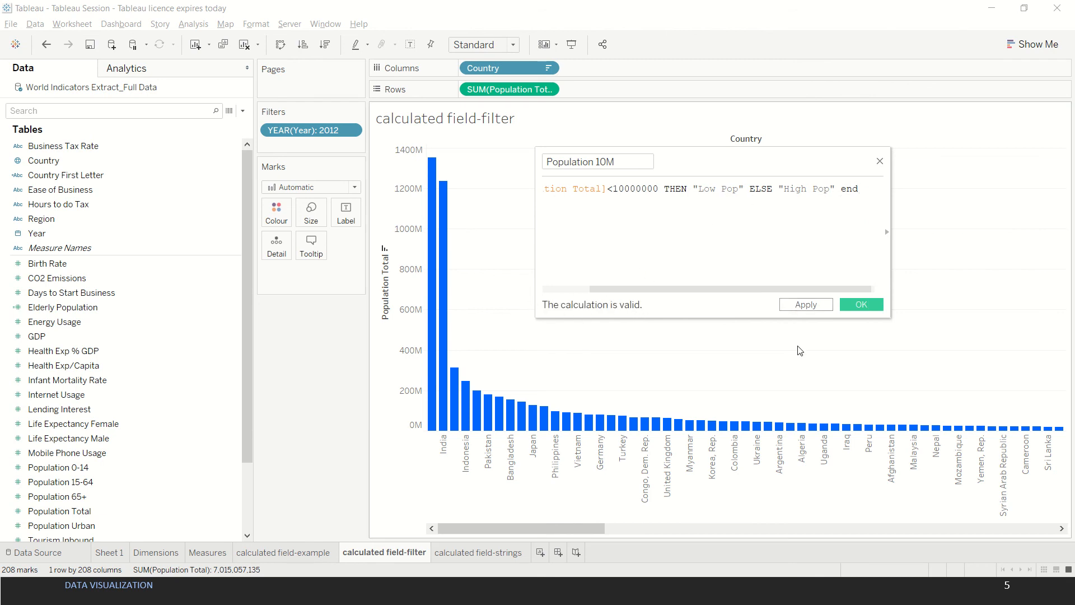
click(801, 303)
click(801, 302)
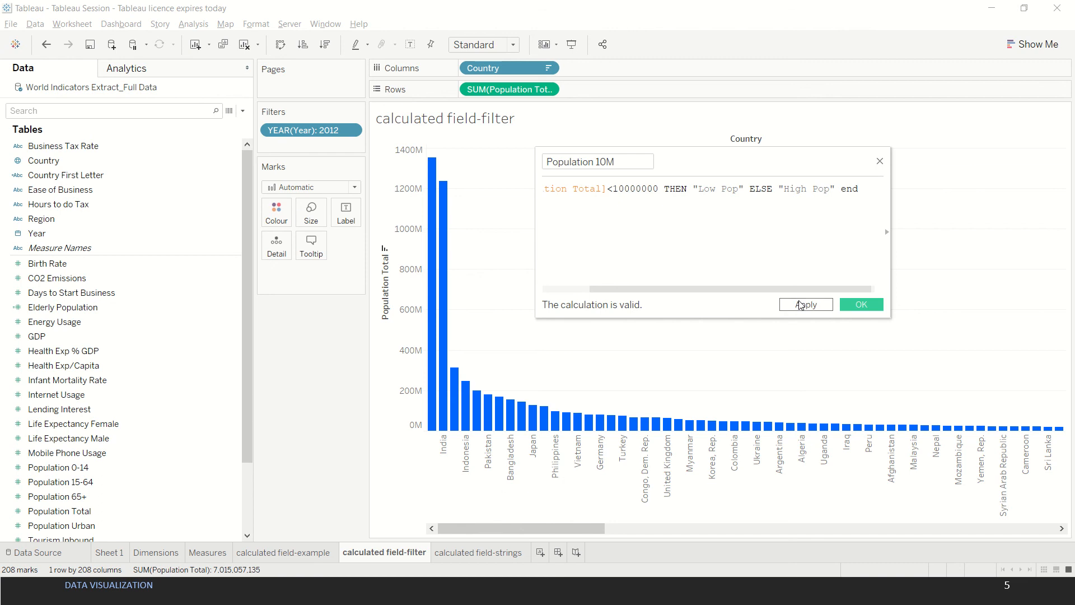
click(861, 306)
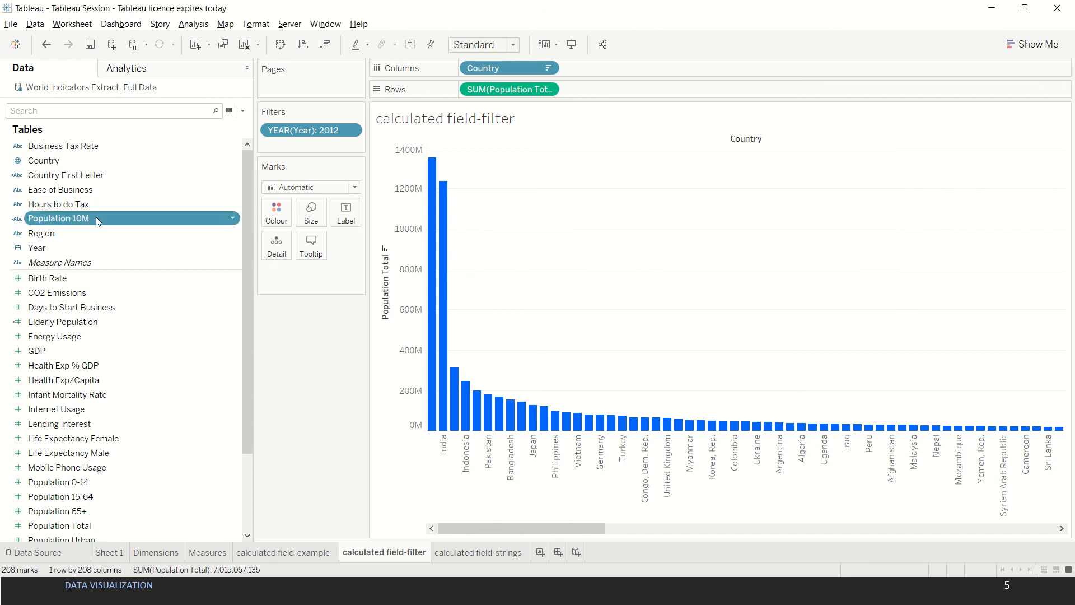
Add Population 10M as a filter on the chart and keep only the Low Pop countries.
drag(96, 218, 306, 147)
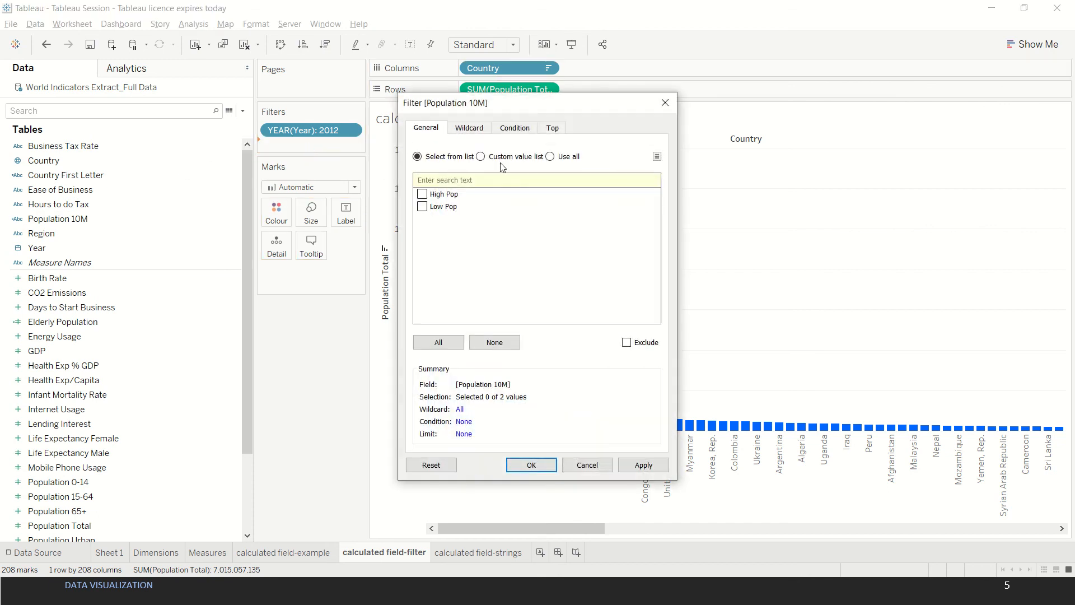
click(423, 207)
click(643, 464)
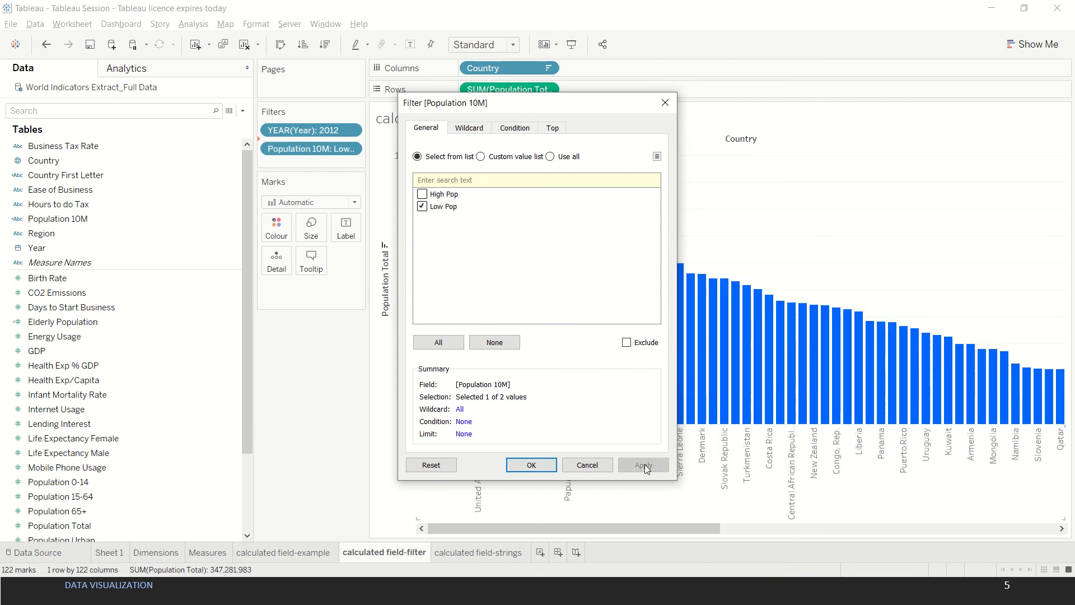
click(542, 467)
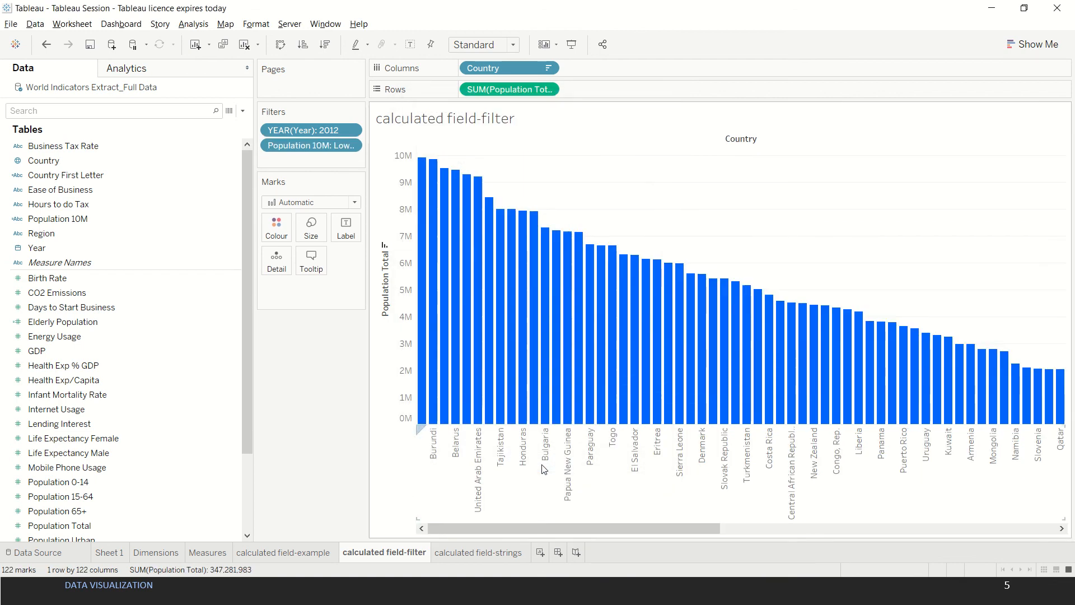
Show the Population 10M filter beside the chart and make it a single value list.
click(350, 146)
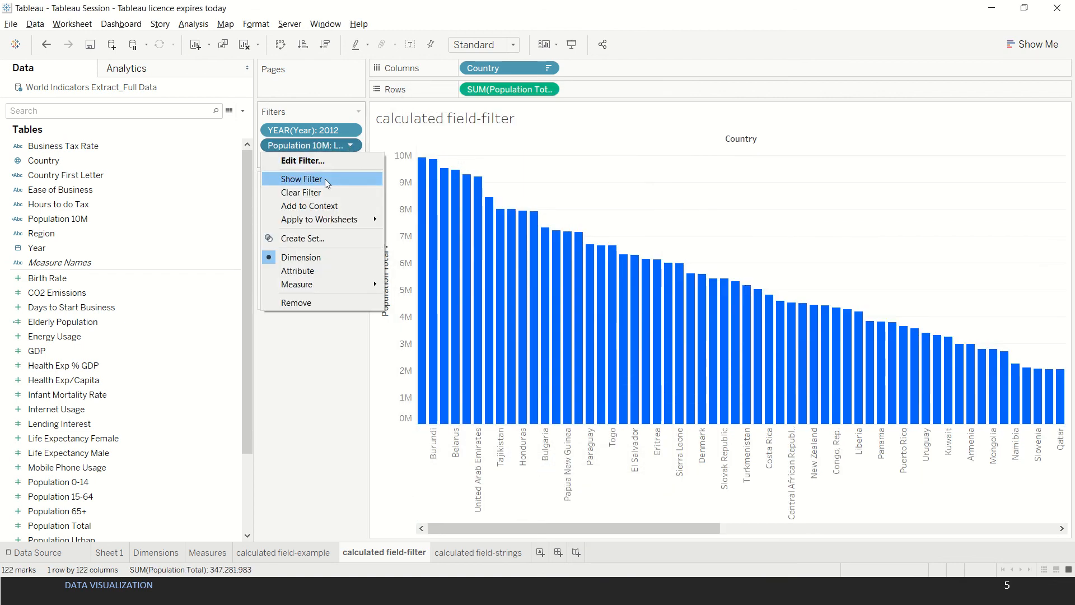
click(326, 179)
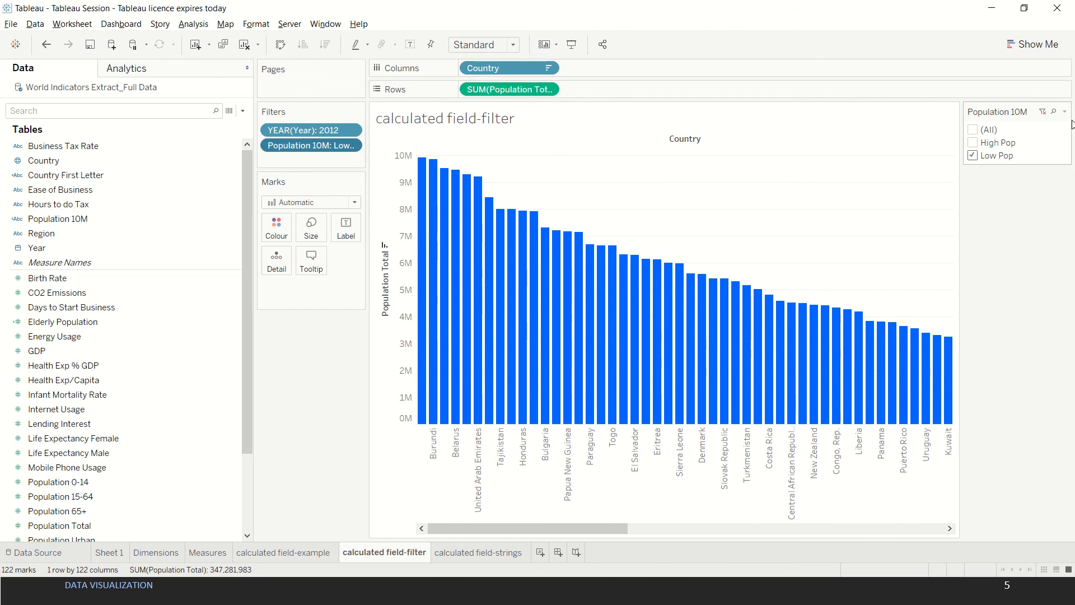
click(1066, 113)
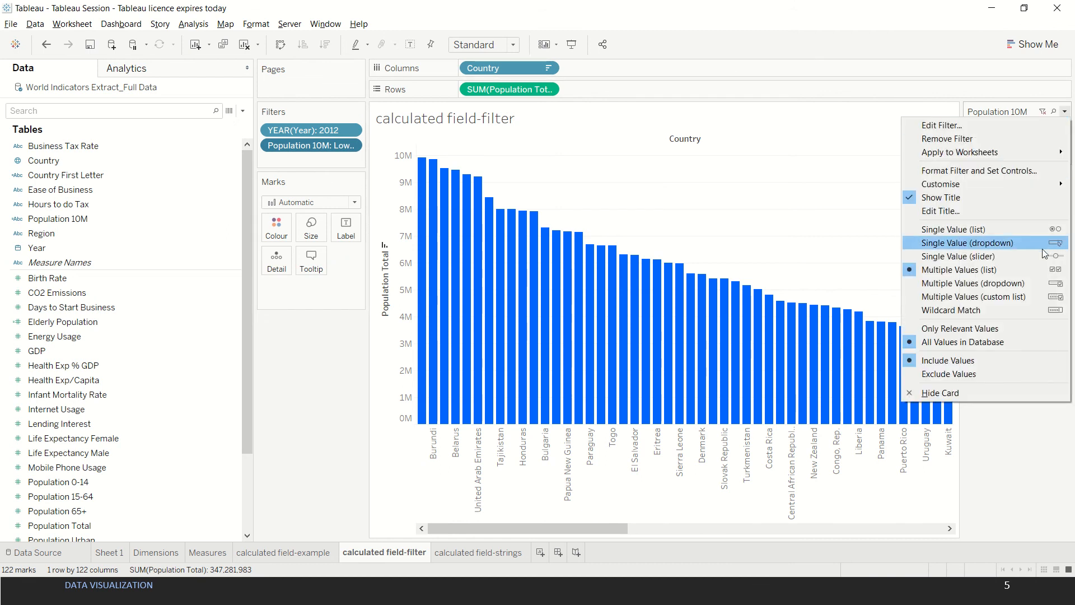
click(953, 231)
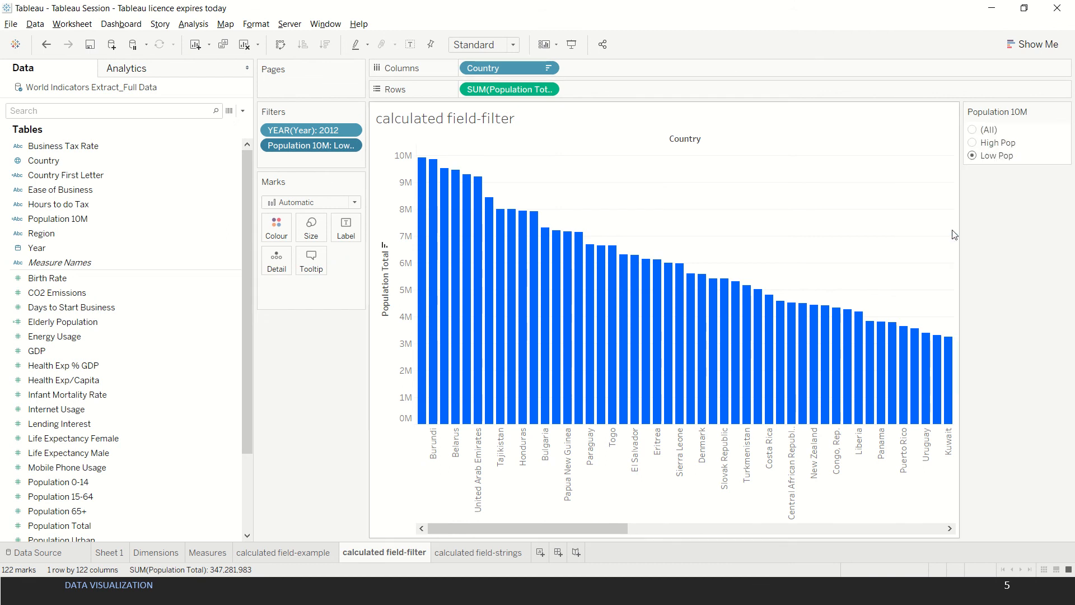
Compare the High Pop and Low Pop countries by alternating the Population 10M filter, ending on Low Pop.
click(977, 145)
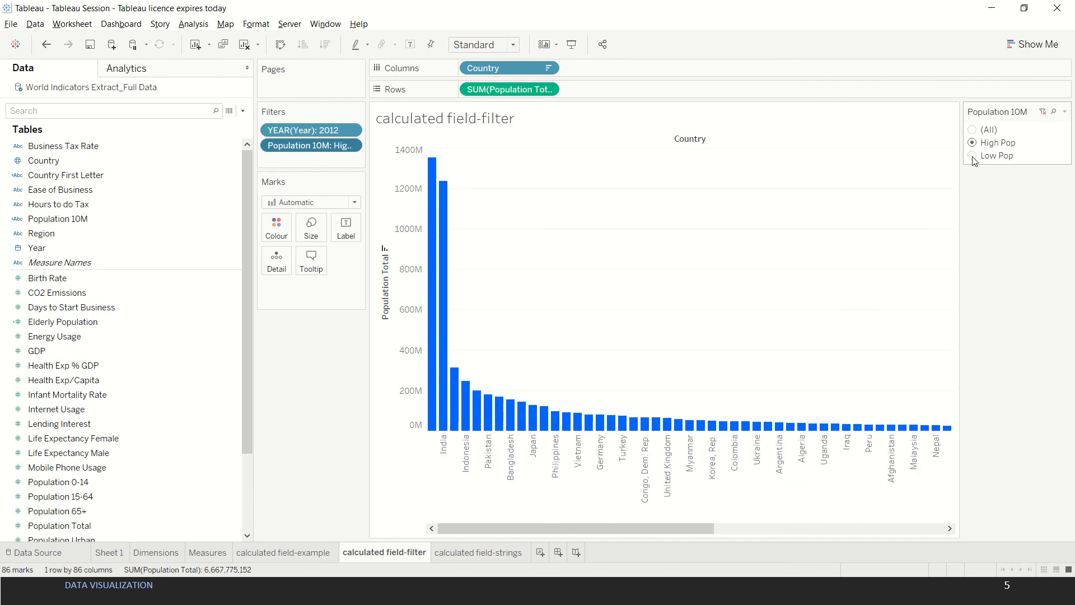
click(974, 156)
click(975, 147)
click(974, 158)
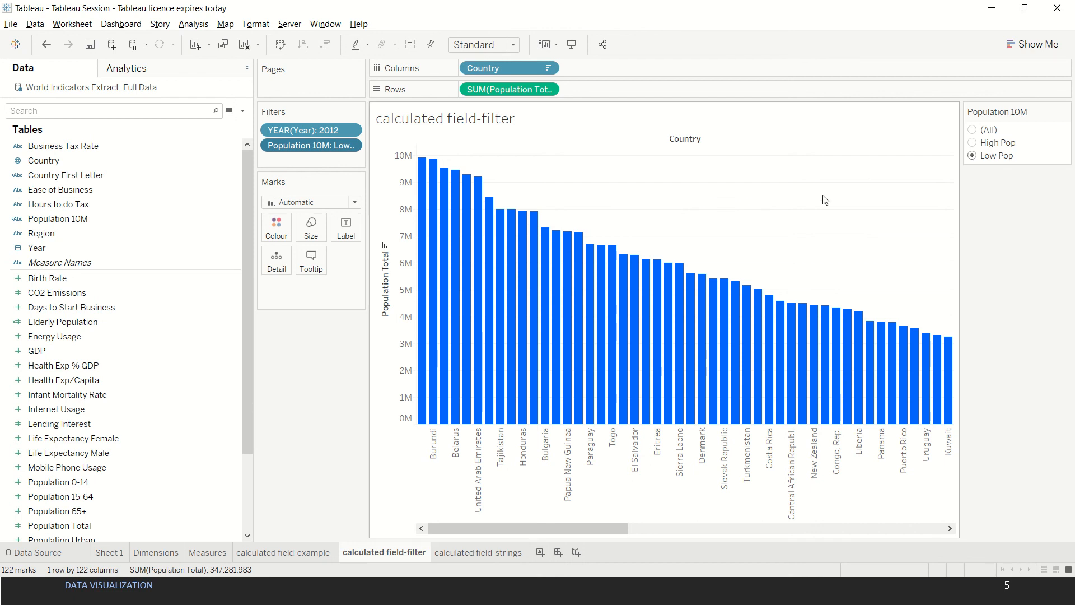
On the calculated field-strings sheet, examine the formula of the Country First Letter calculated field and close it without changes.
mouse_move(507, 556)
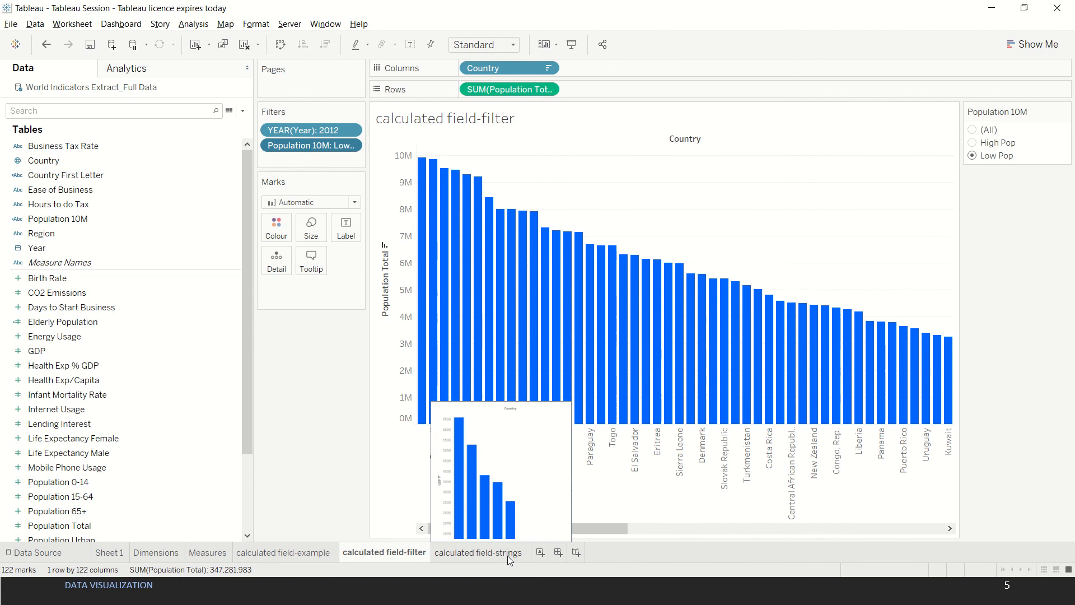
click(508, 555)
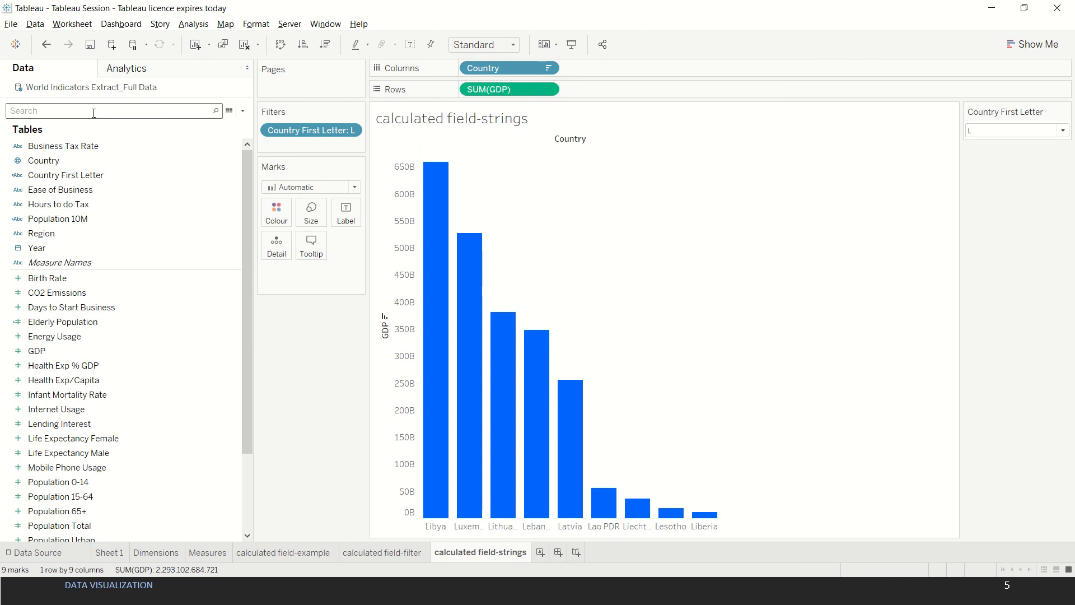
click(83, 176)
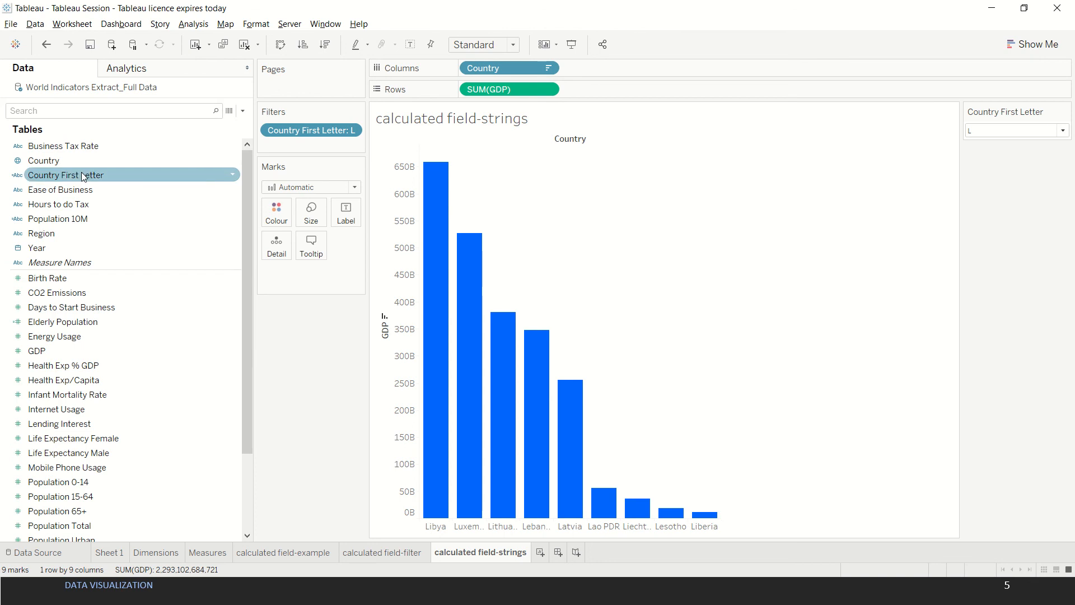
click(233, 175)
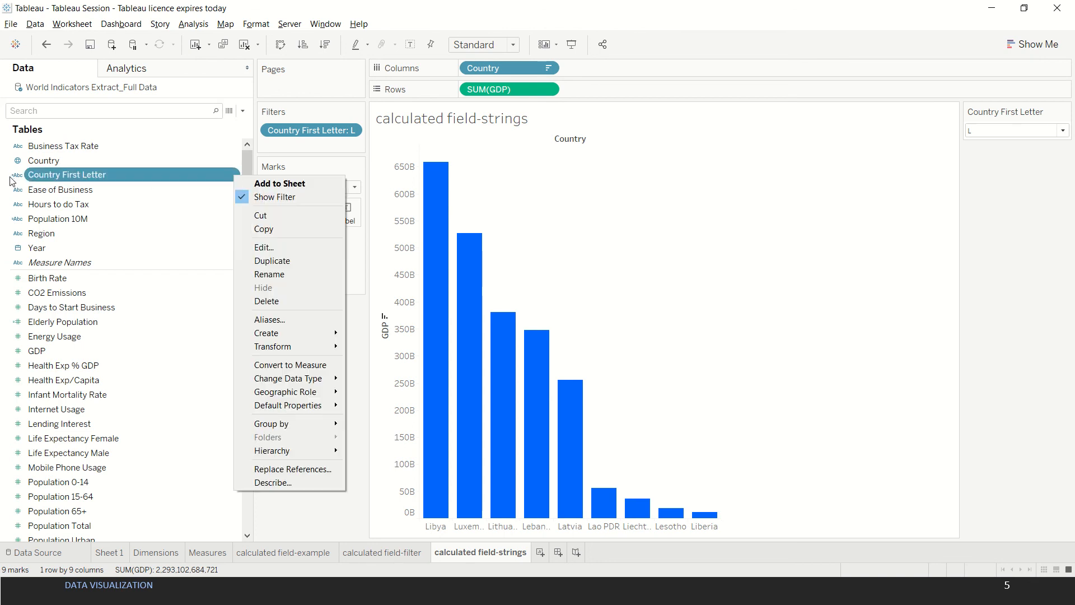
click(269, 246)
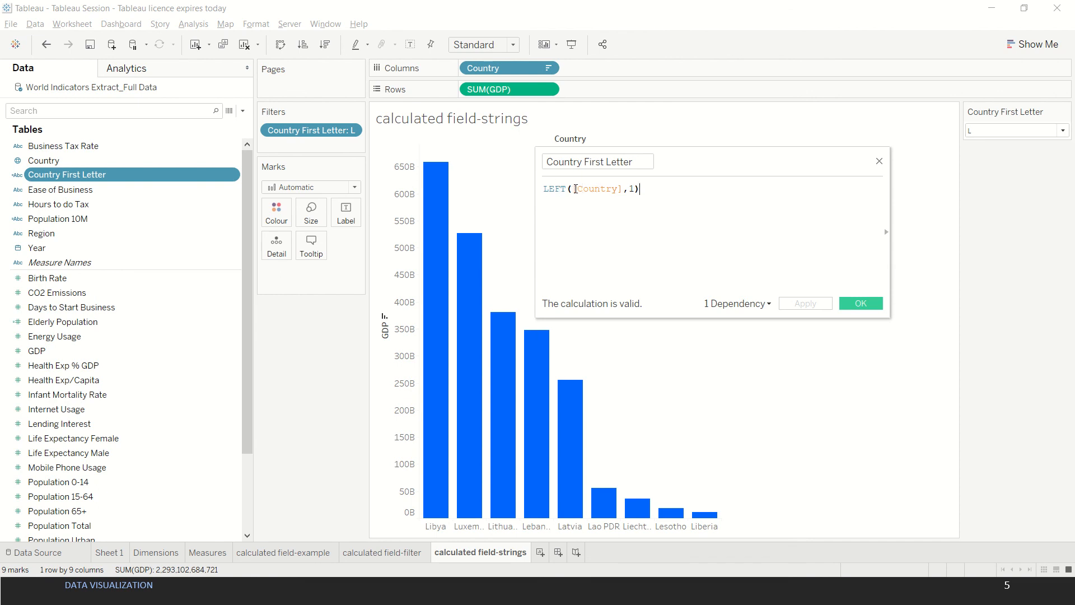
click(636, 188)
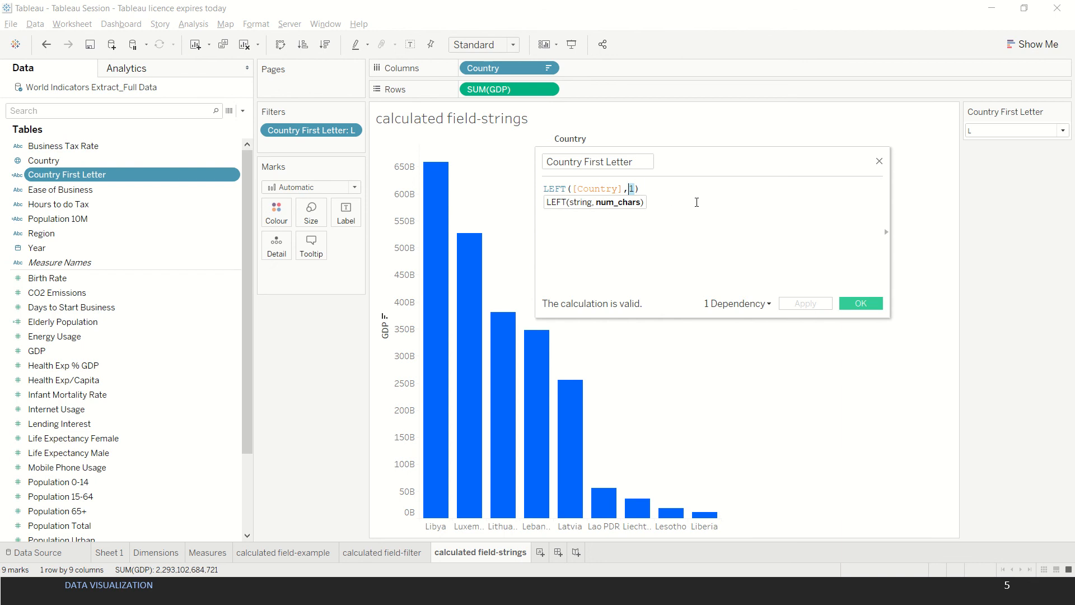
click(861, 303)
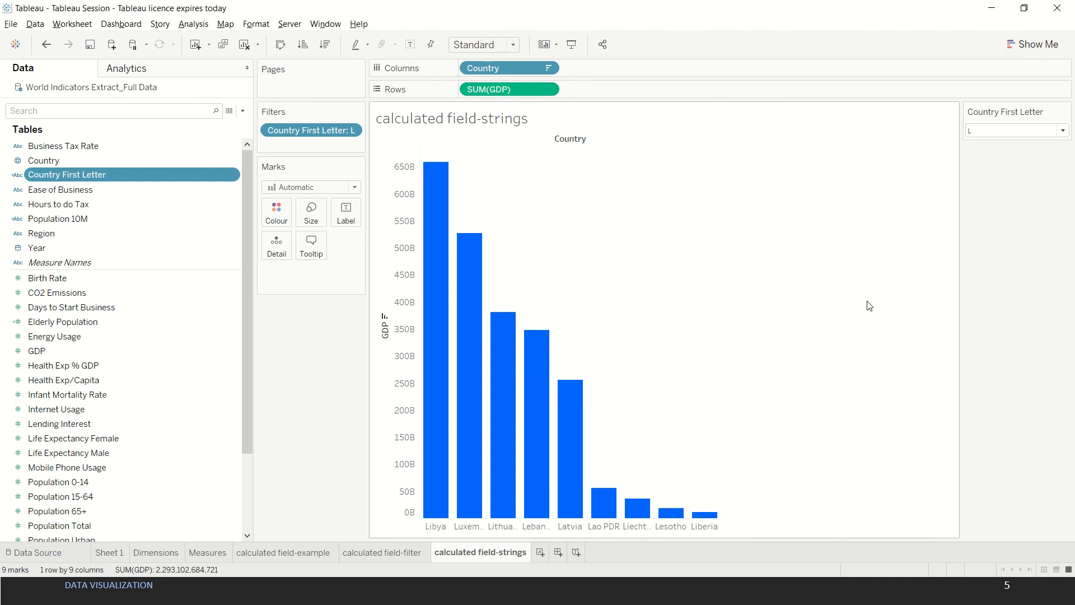
Filter the GDP chart by Country First Letter, trying A and H before settling on N.
mouse_move(342, 135)
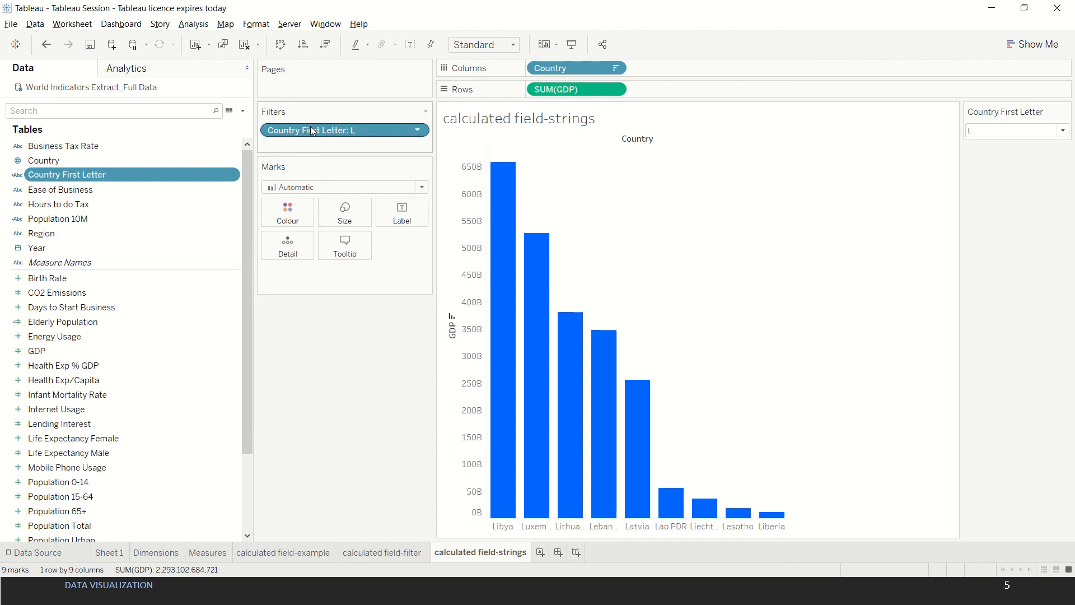
click(1064, 132)
click(1013, 179)
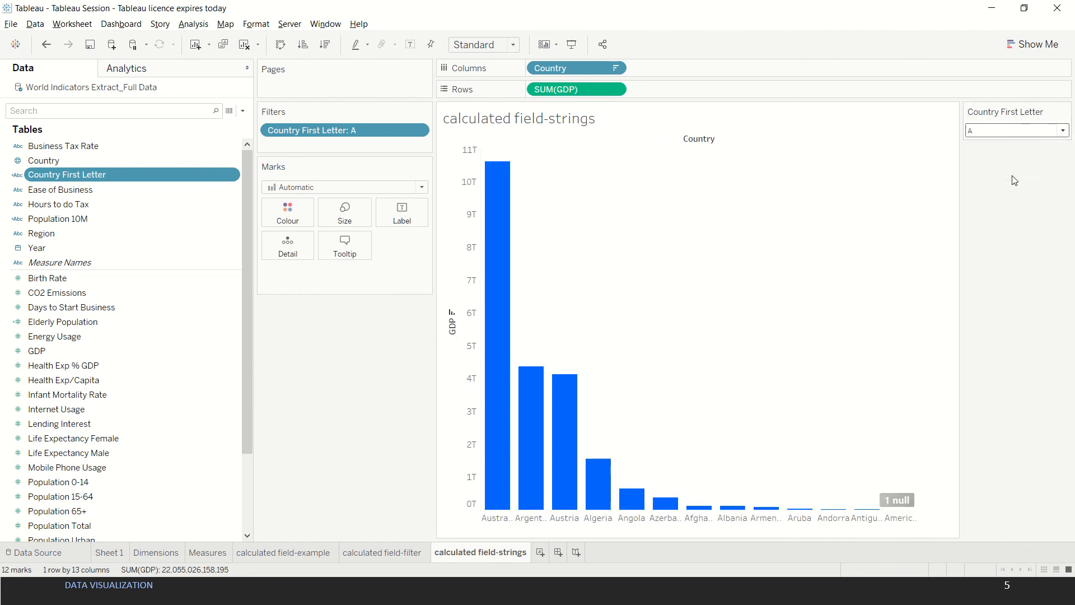
click(1062, 131)
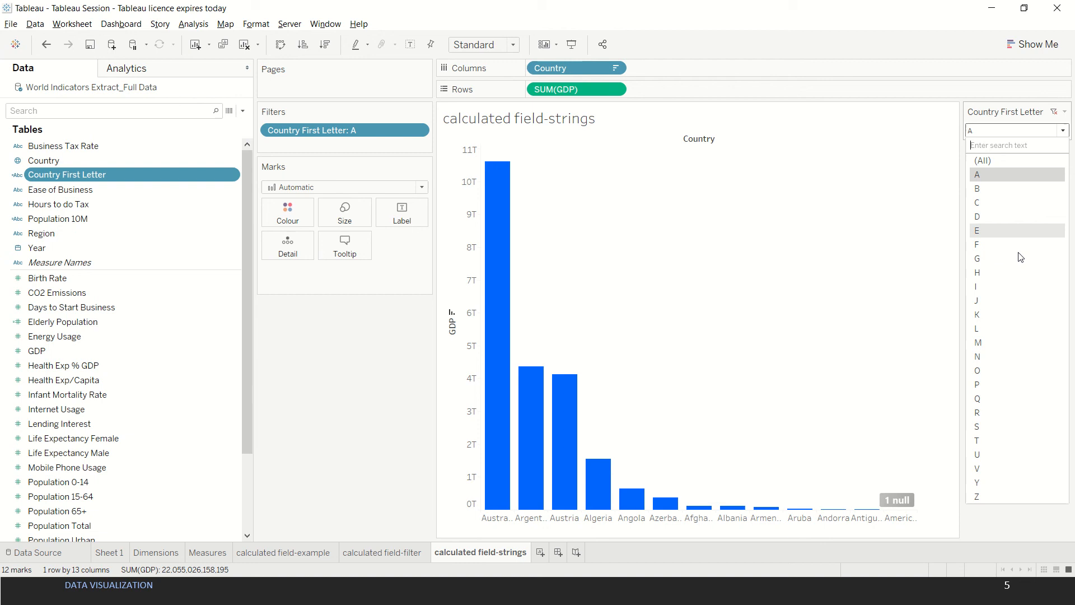
click(1011, 280)
click(1063, 131)
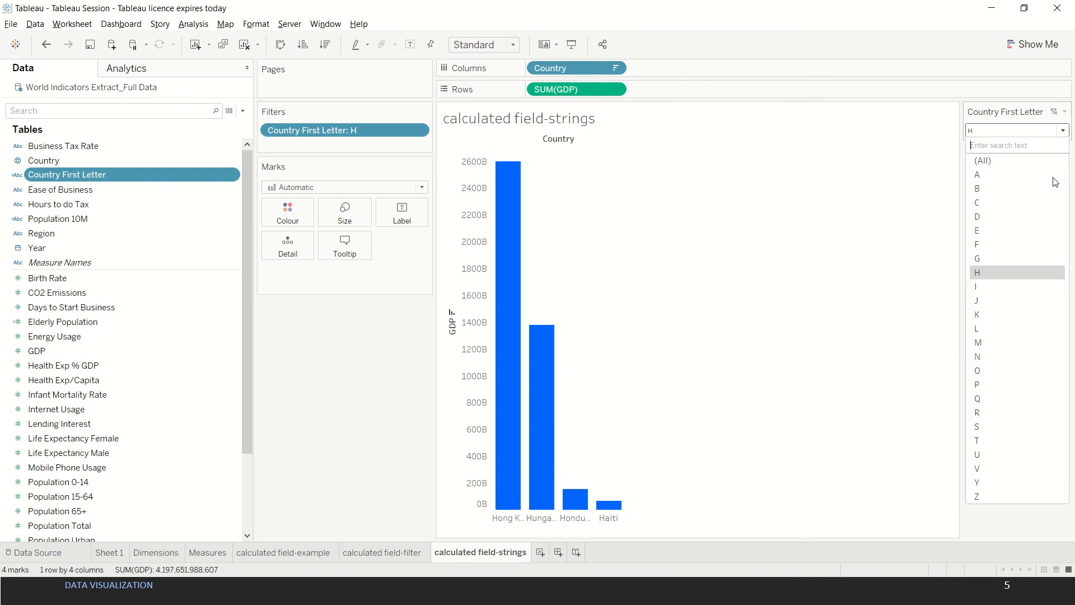
click(997, 357)
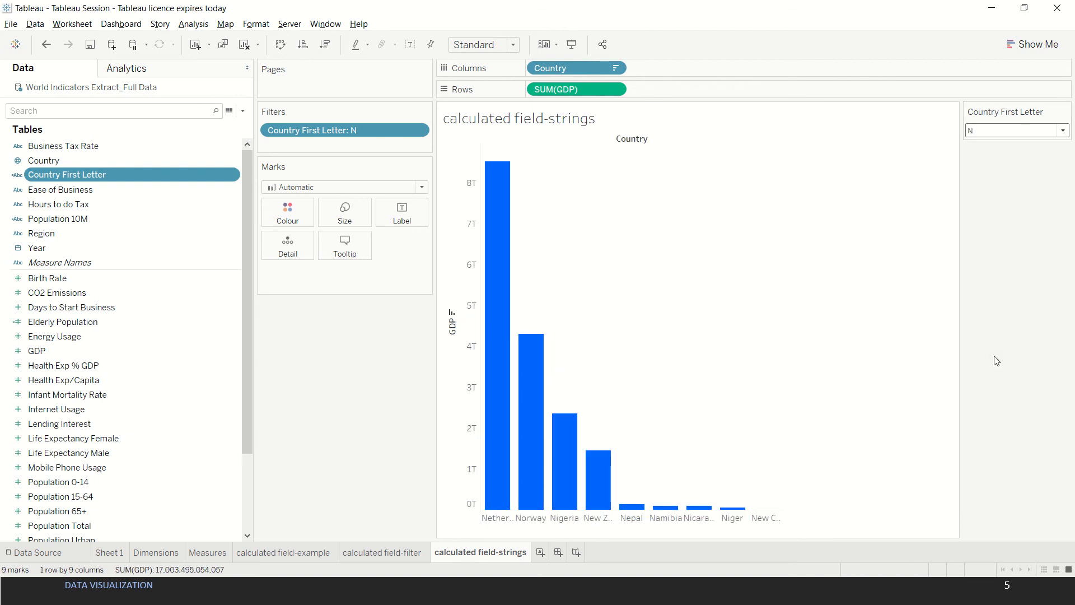
Examine the calculated columns at the end of the data source table, including Country First Letter and Population 10M.
click(50, 552)
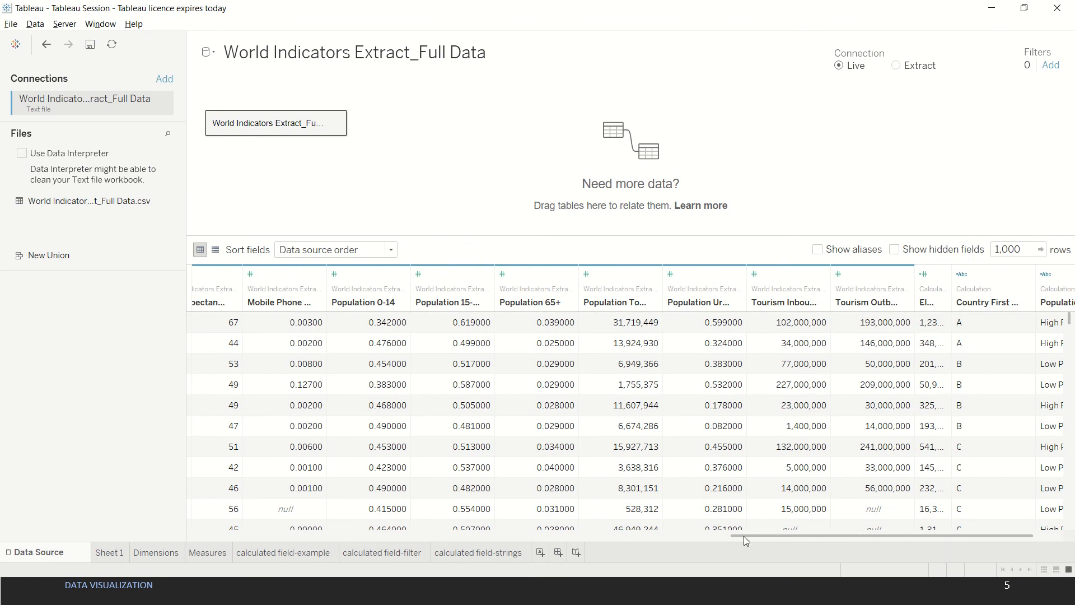
drag(746, 539, 779, 540)
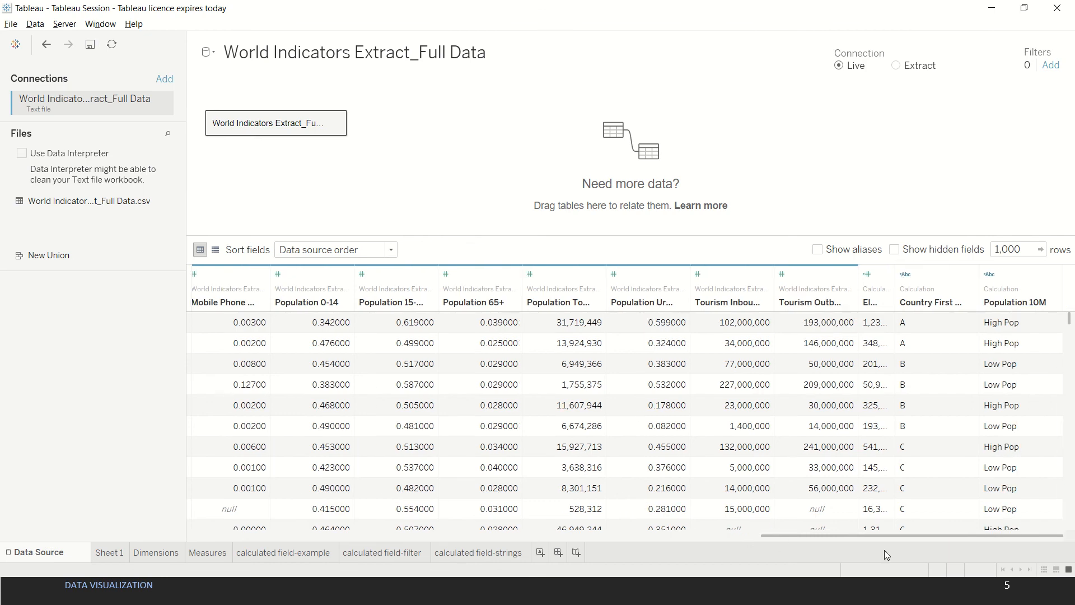
Widen the Country First Letter column to fit its full name, and compare its letters with the Country column at the table's start.
double_click(978, 292)
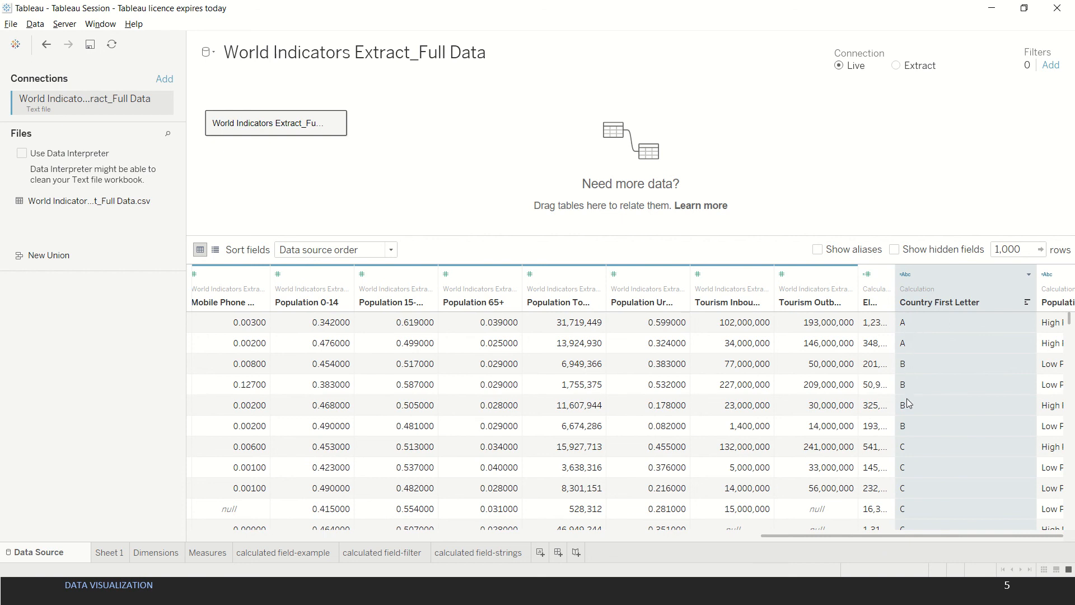
drag(820, 536, 239, 539)
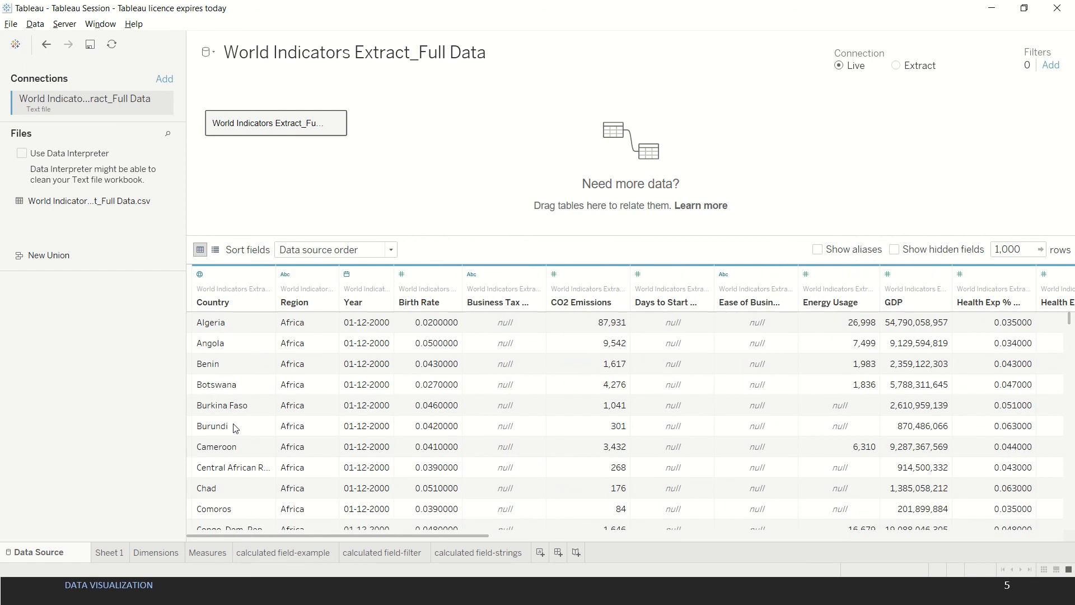
On the calculated field-strings sheet, filter the GDP chart to countries whose Country First Letter is S.
click(449, 554)
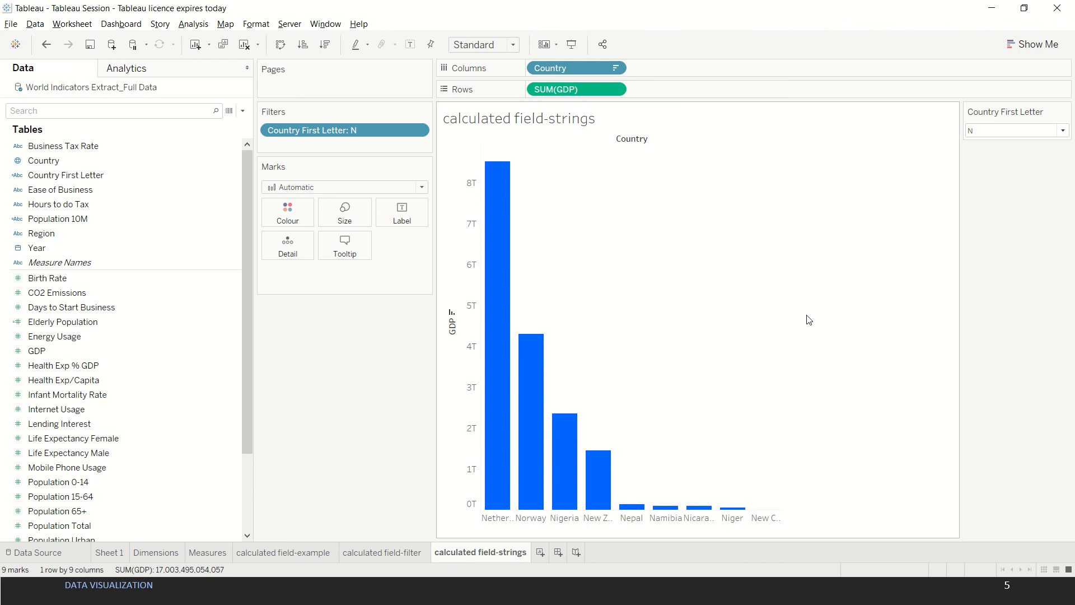
click(1043, 132)
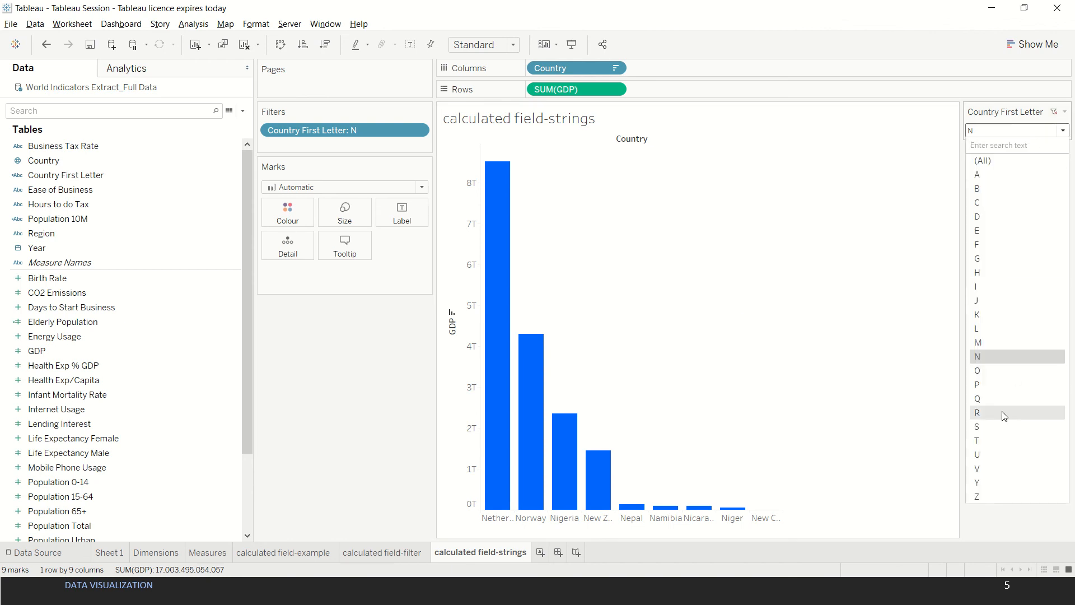
click(997, 427)
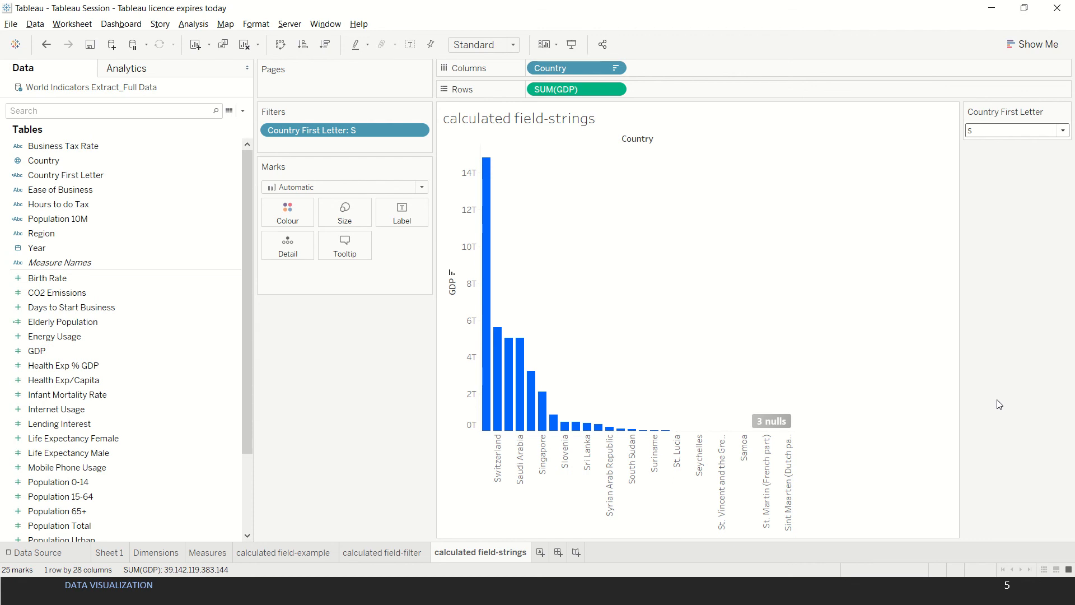
Switch to the Session3_Calculated Fields presentation in PowerPoint, return to its slide show and advance to the Summary slide.
key(alt+Tab)
key(alt+Tab)
key(alt+Tab)
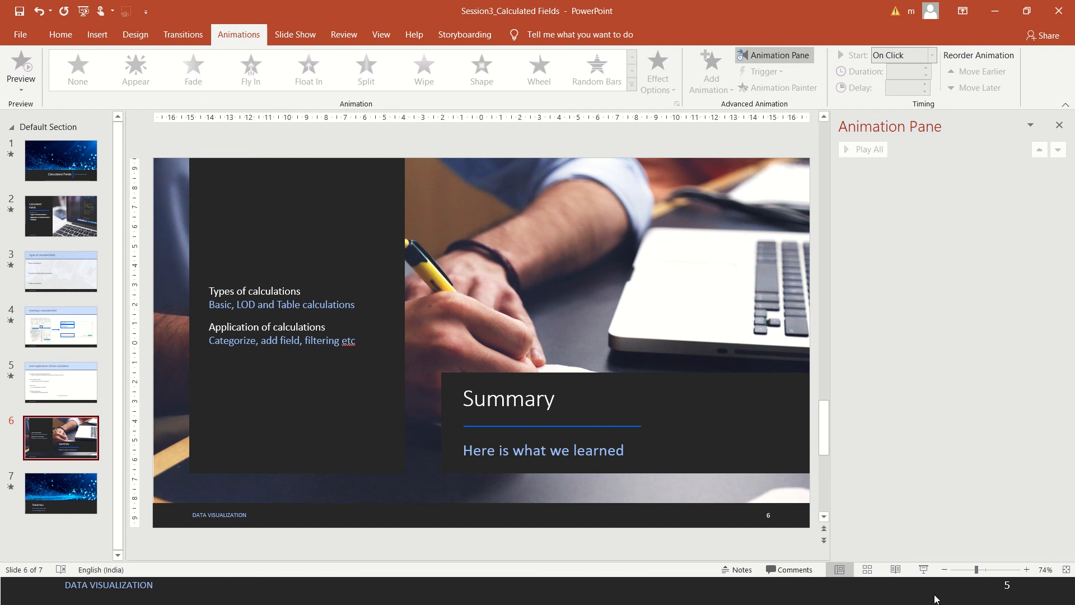
click(925, 570)
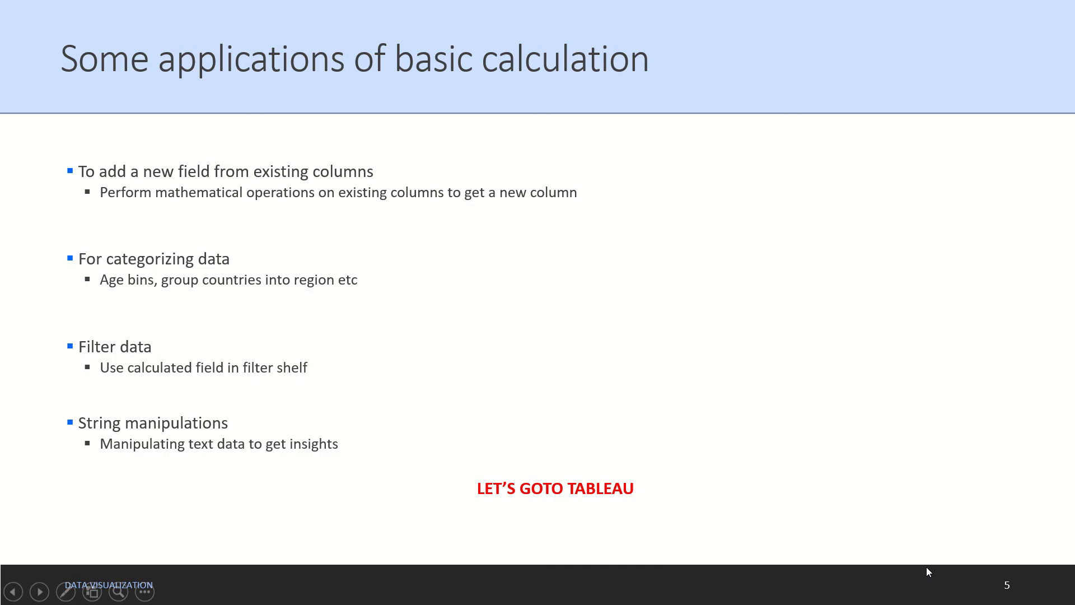
click(795, 500)
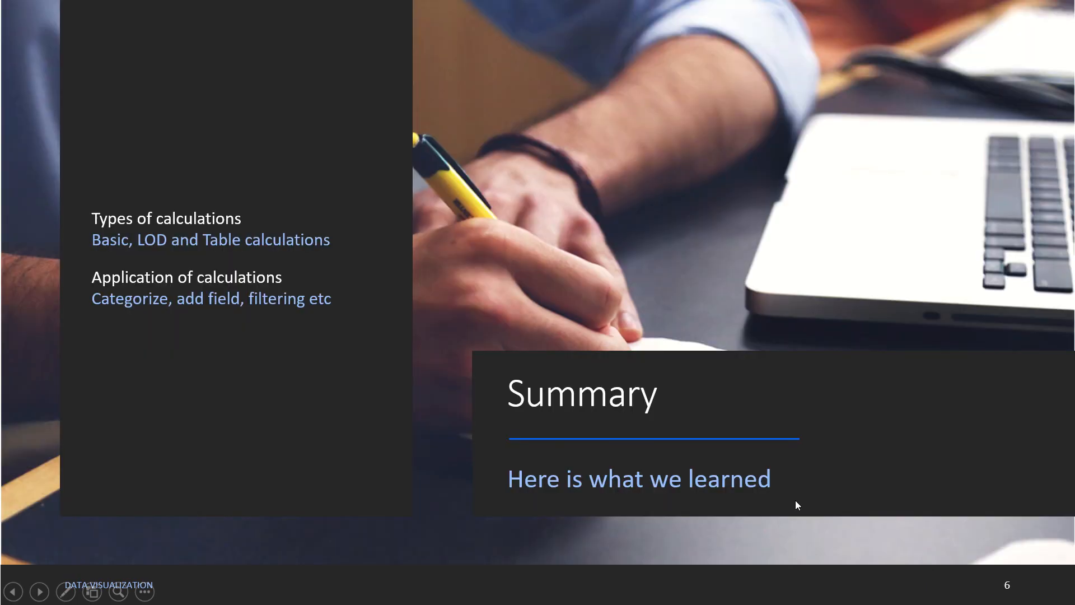